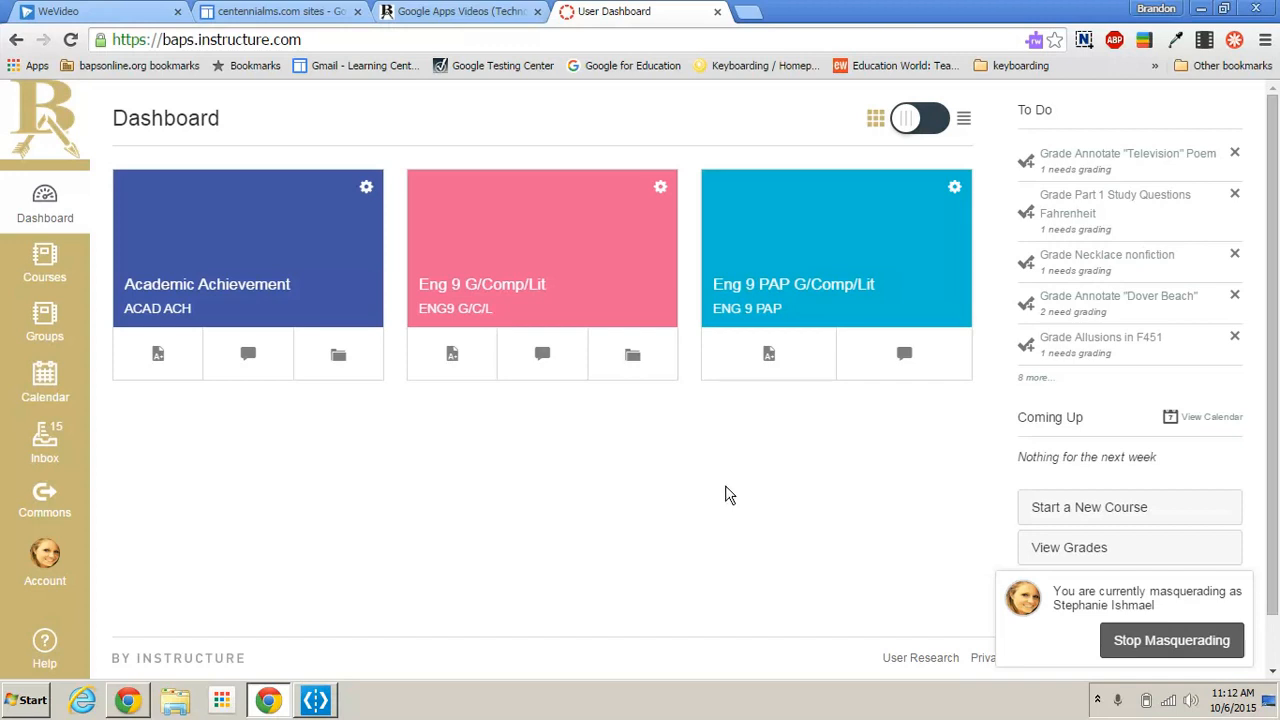
# Open the calendar and view the details of the September 30 English event.
pyautogui.click(50, 390)
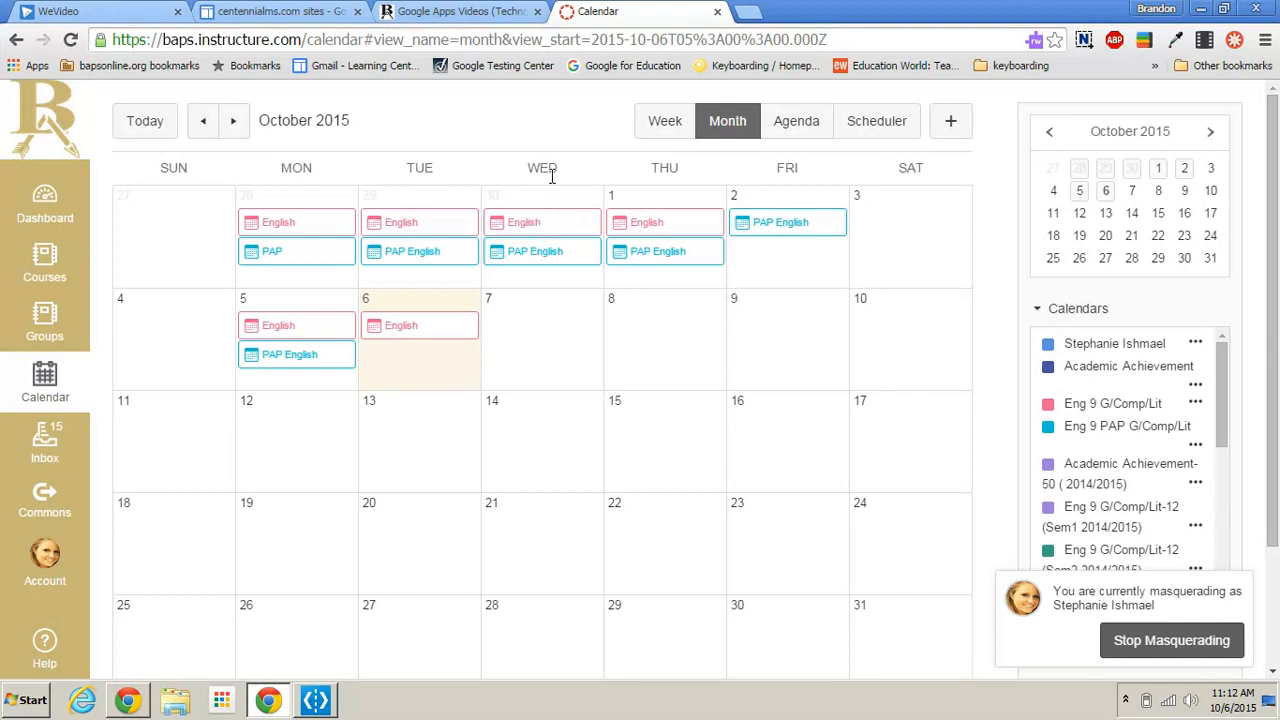
pyautogui.click(520, 228)
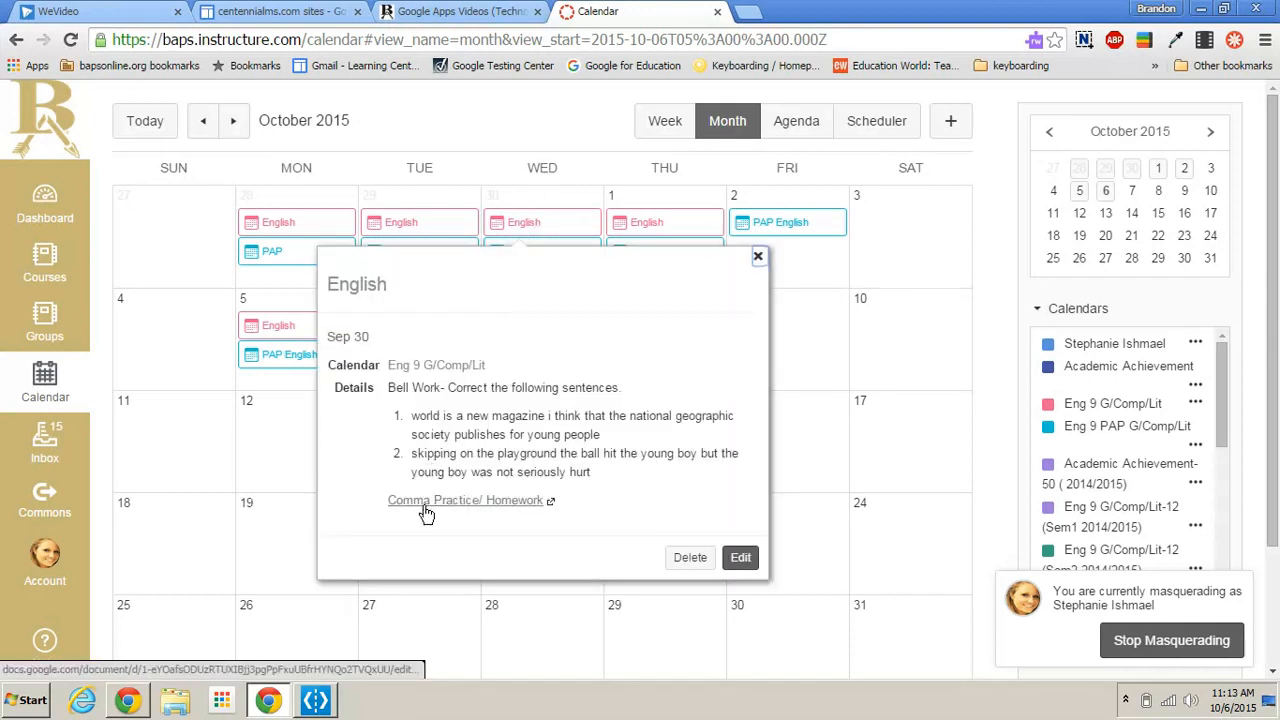
pyautogui.click(924, 266)
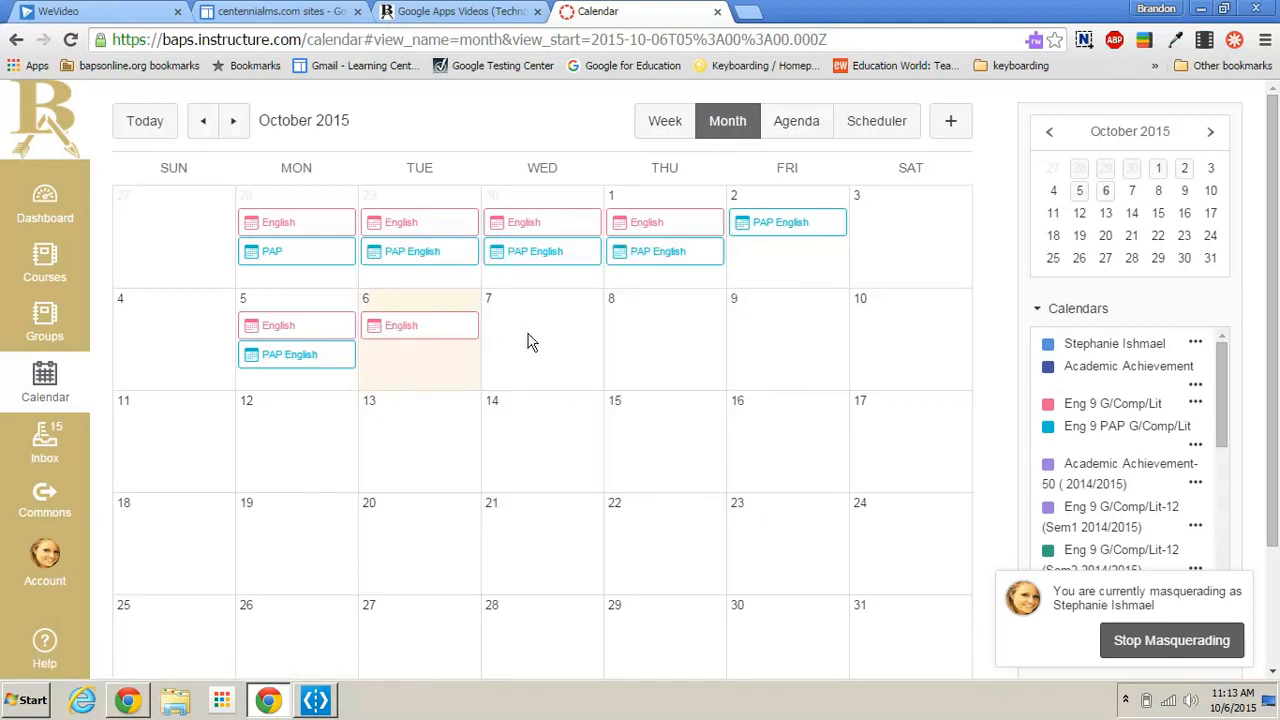
# Start a new October 12 event titled "English" and assign it to the Eng 9 G/Comp/Lit calendar.
pyautogui.click(310, 438)
pyautogui.click(590, 287)
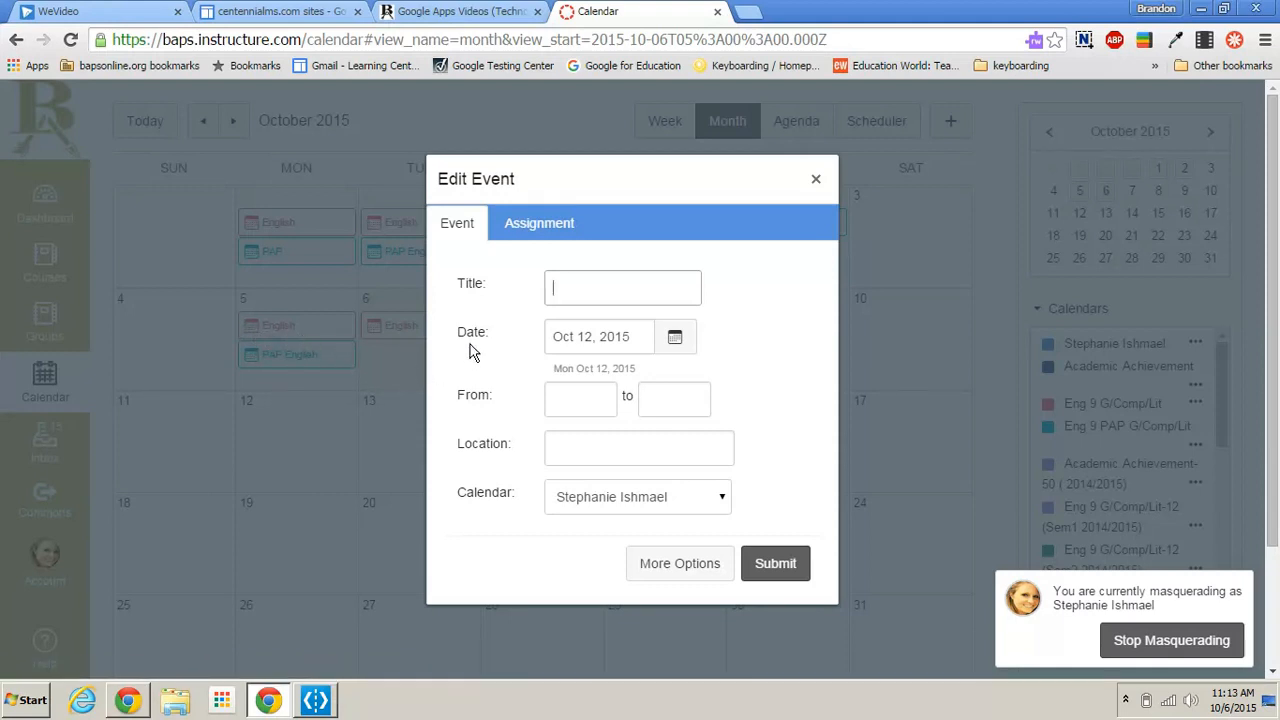
pyautogui.write('En')
pyautogui.click(690, 507)
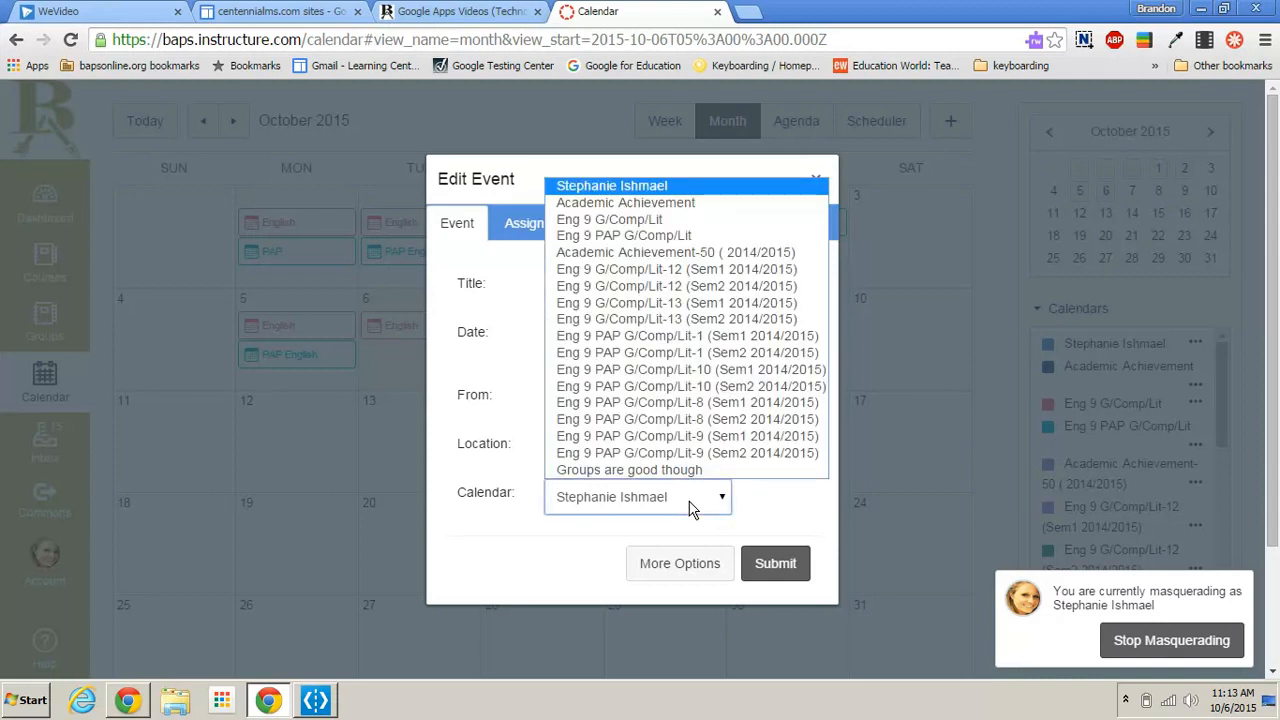
pyautogui.click(657, 220)
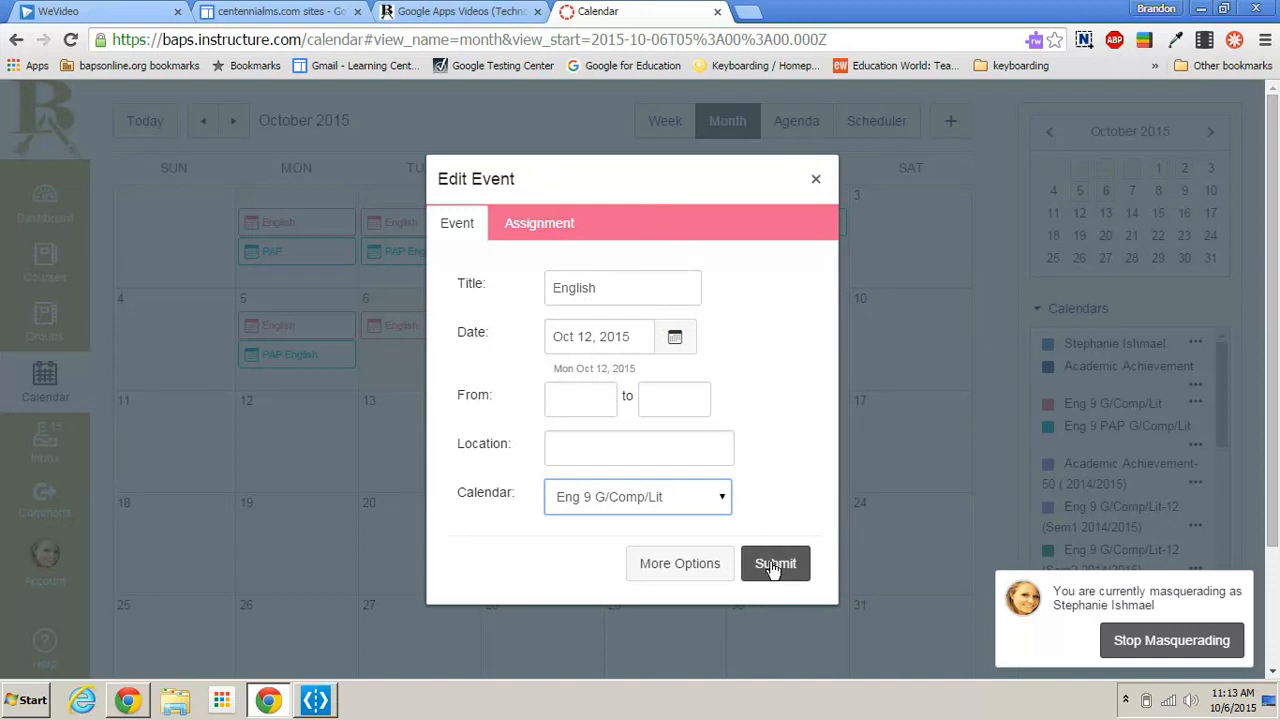
# Add the description "What you would write on the board." to the event, create it and view its details.
pyautogui.click(679, 566)
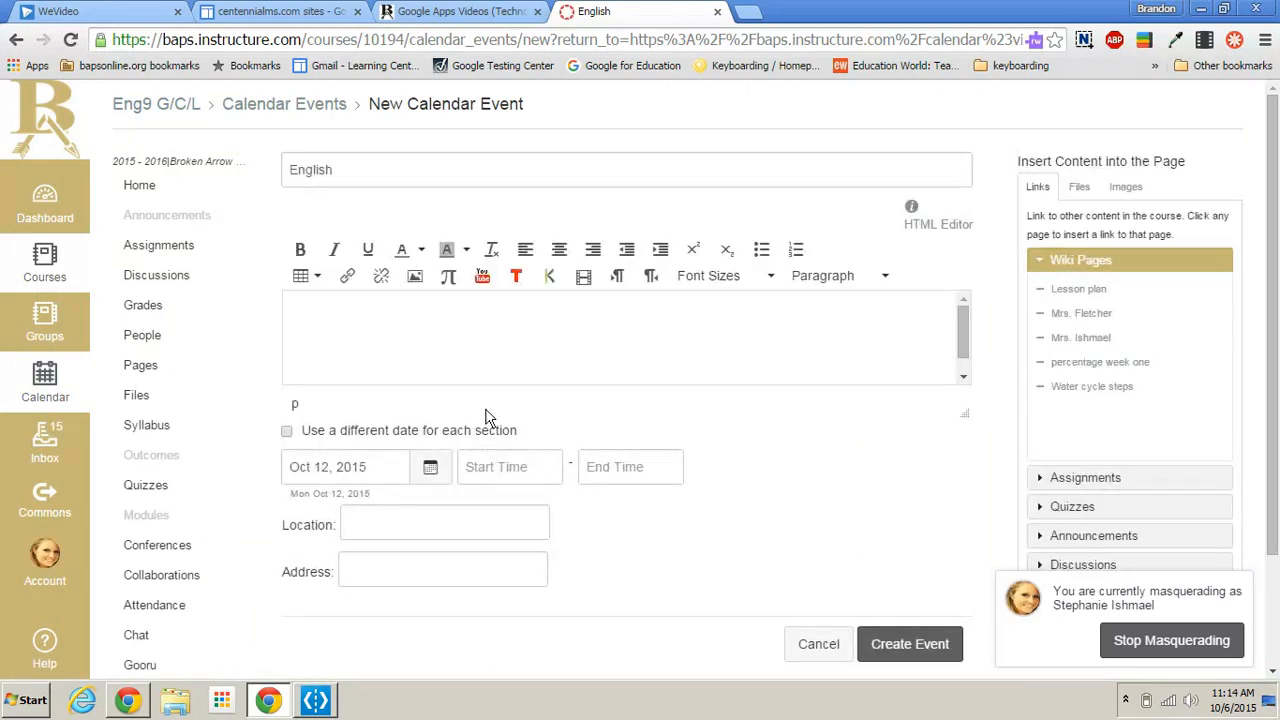
pyautogui.write('What you would write on the board.')
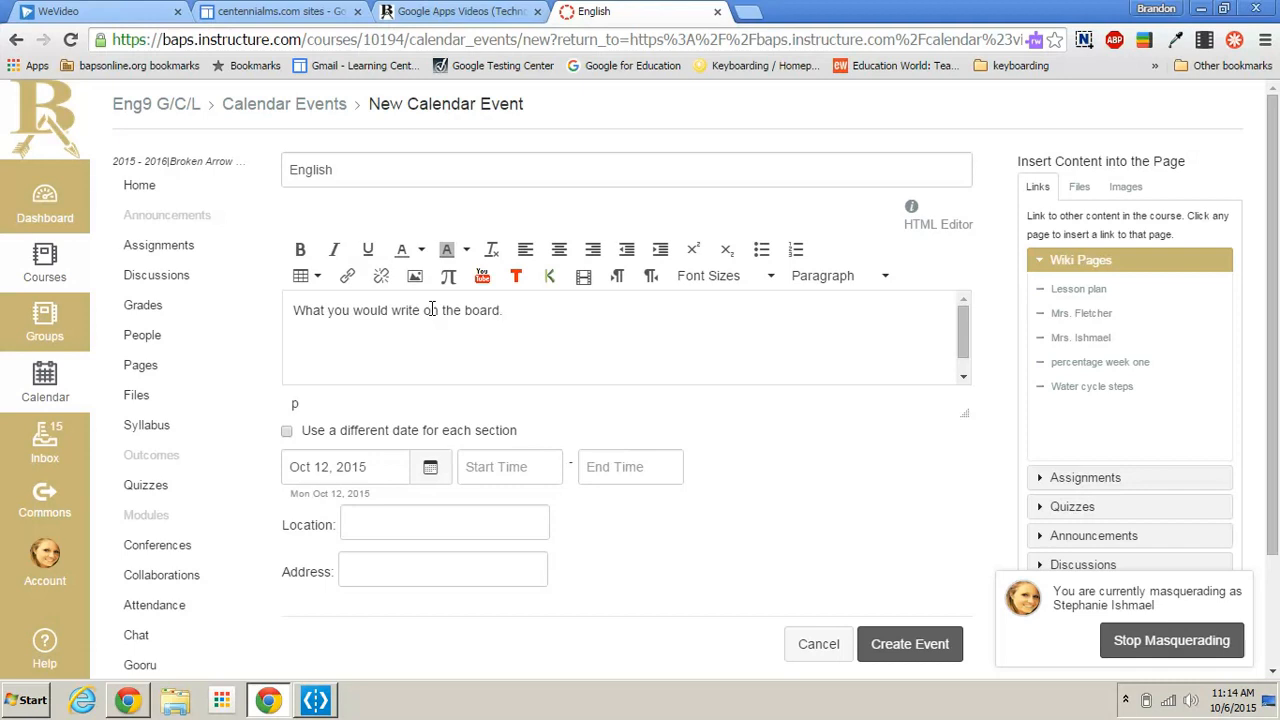
pyautogui.click(929, 664)
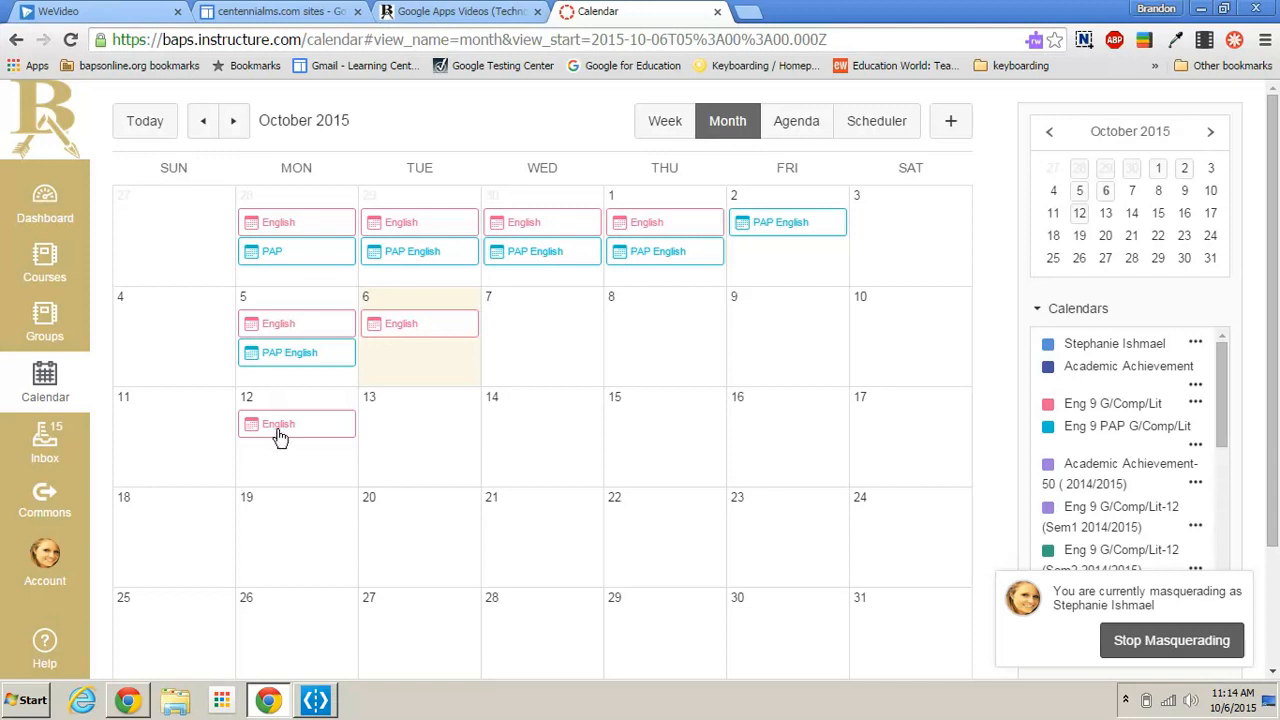
pyautogui.click(298, 434)
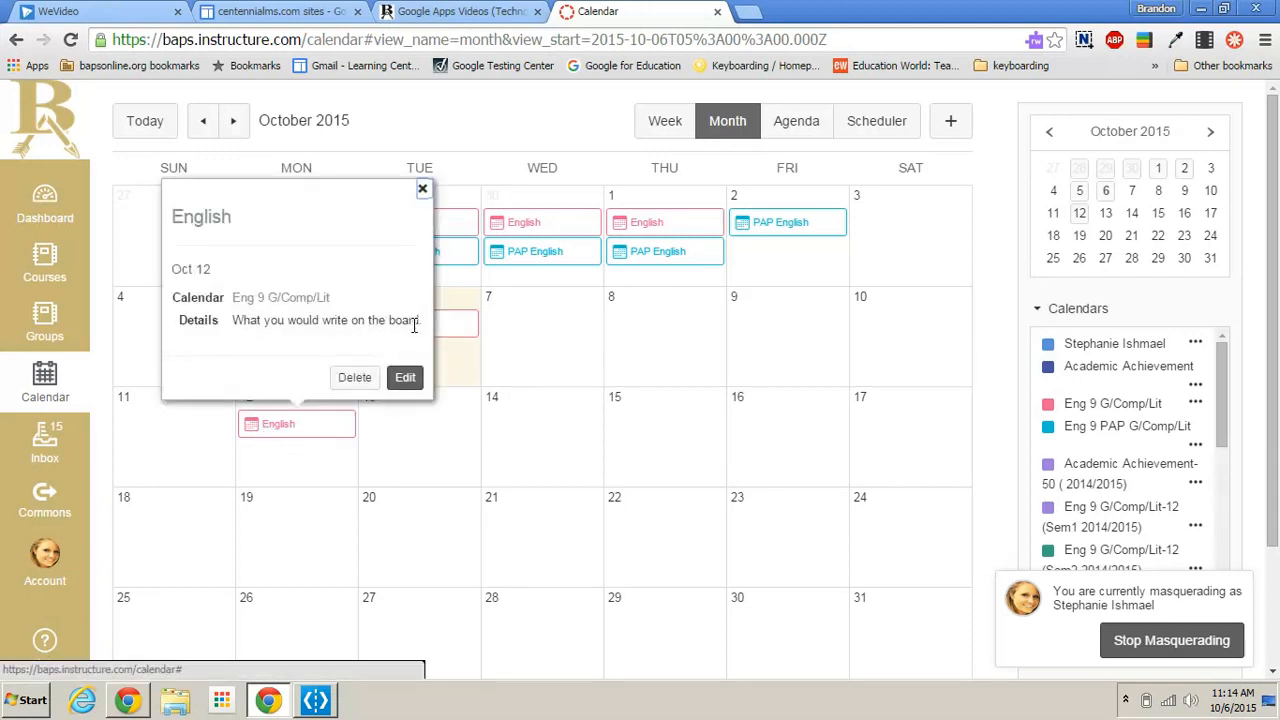
pyautogui.click(448, 453)
pyautogui.click(582, 286)
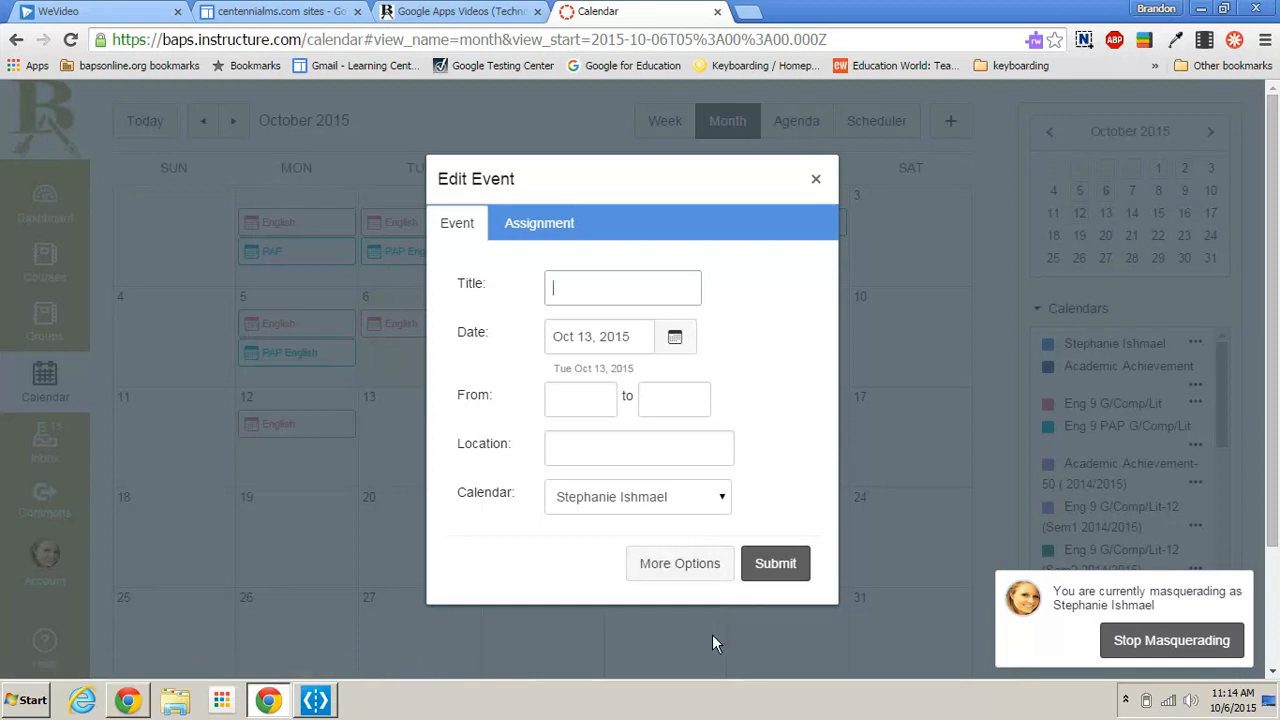
pyautogui.click(816, 179)
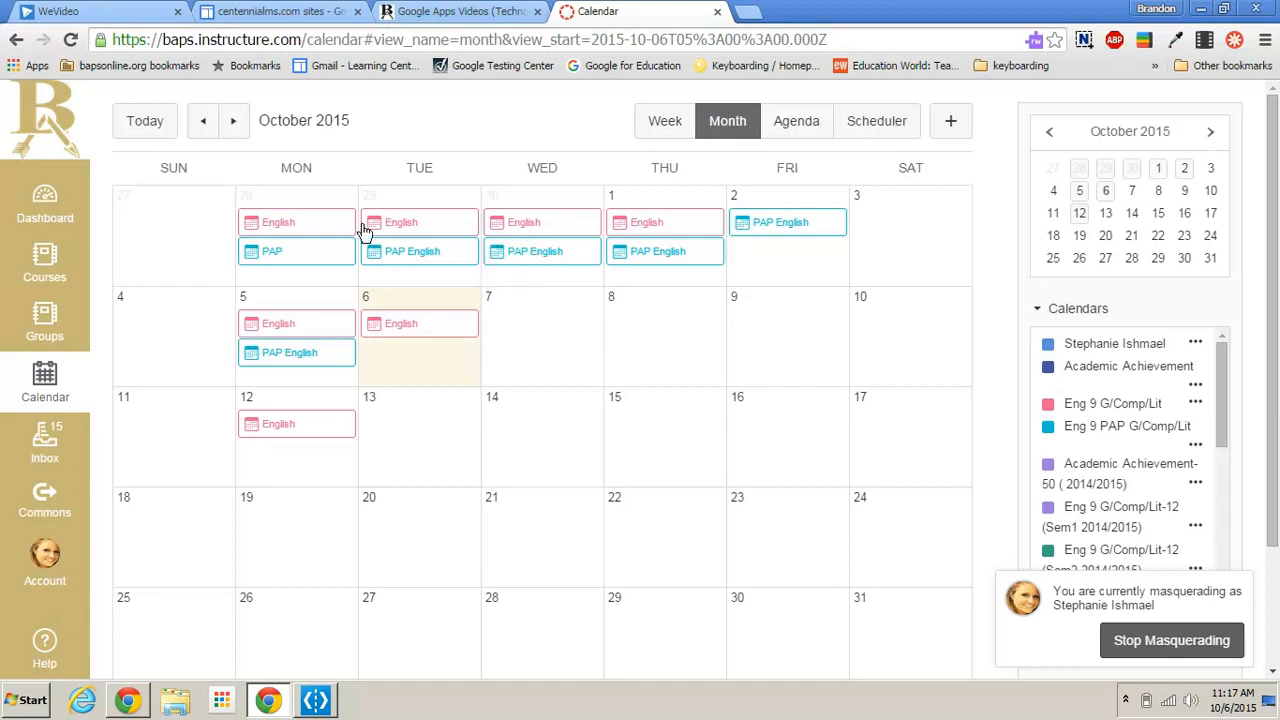
# Review the events and assignments on the September 2015 calendar, and return to October 2015.
pyautogui.click(203, 121)
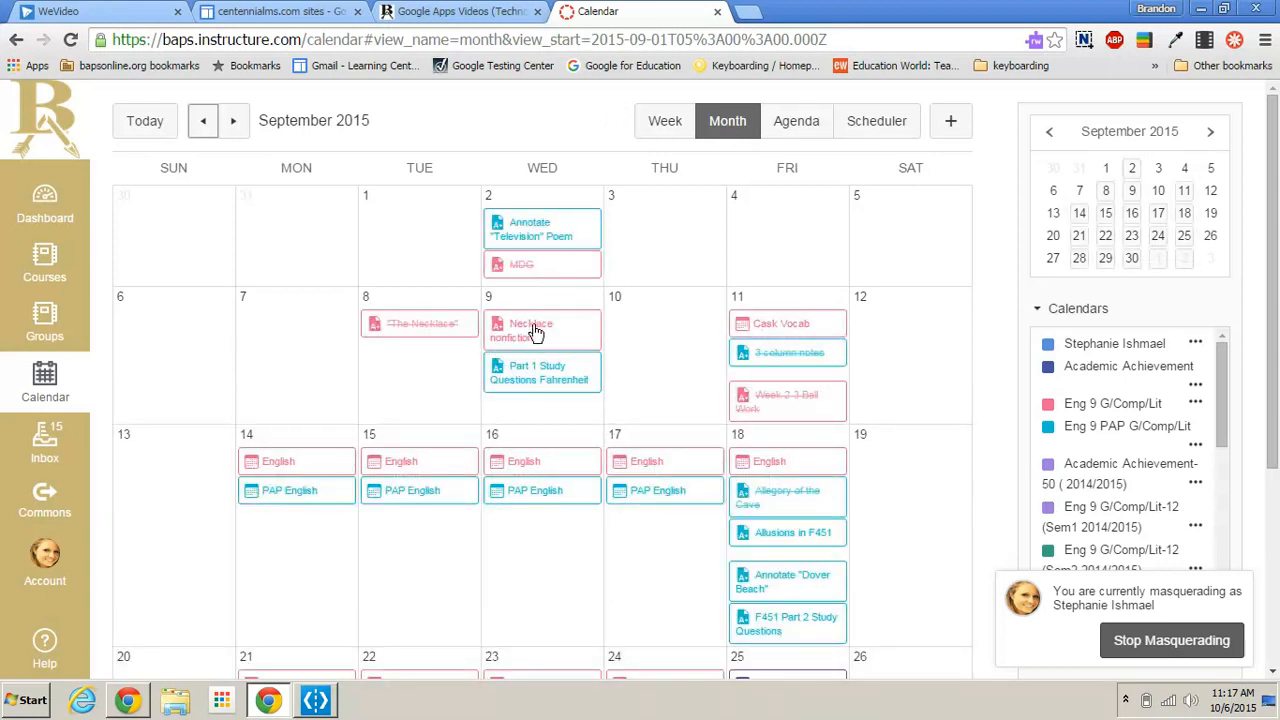
pyautogui.scroll(-3, 586, 389)
pyautogui.scroll(-1, 600, 380)
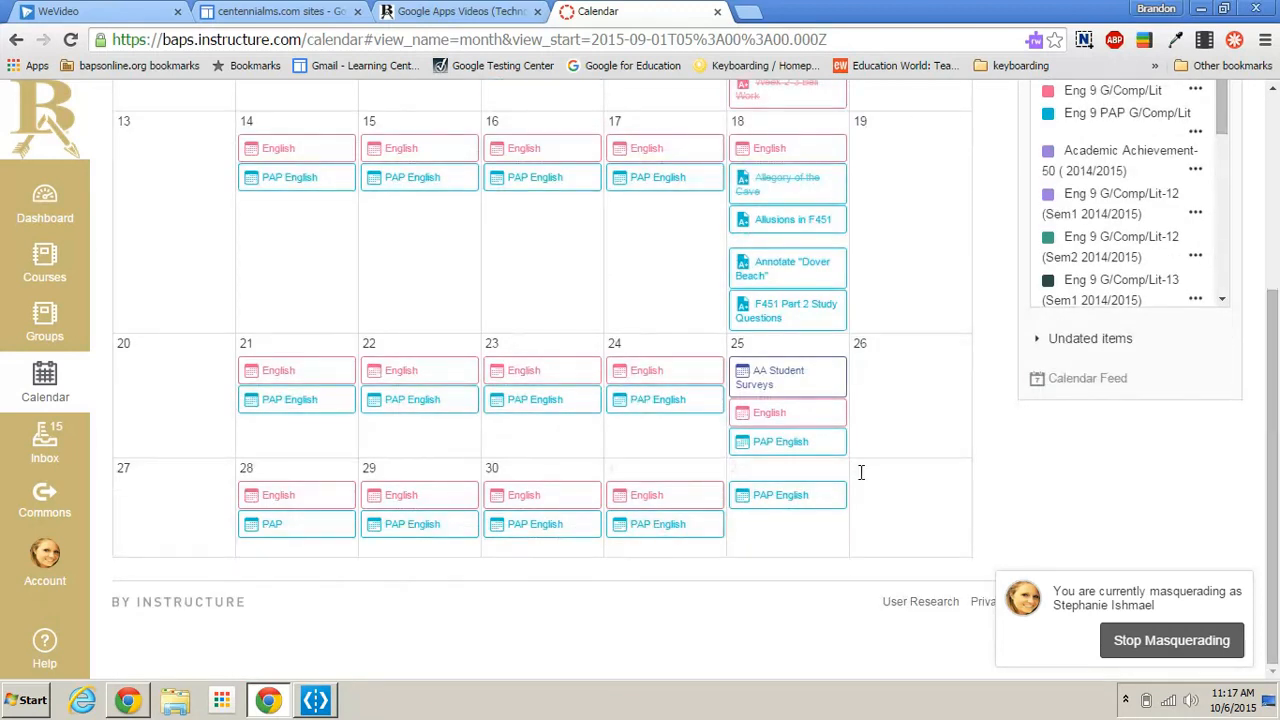
pyautogui.scroll(3, 850, 465)
pyautogui.scroll(-1, 854, 487)
pyautogui.scroll(-1, 786, 590)
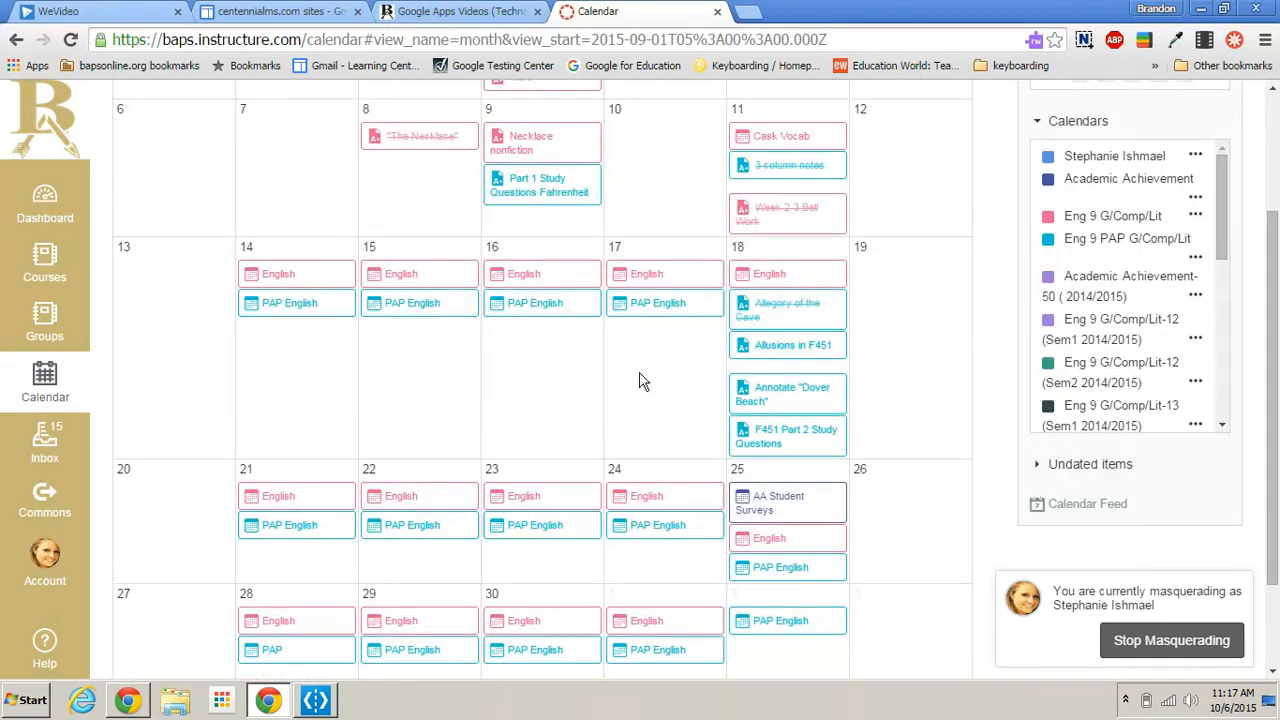
pyautogui.scroll(2, 673, 401)
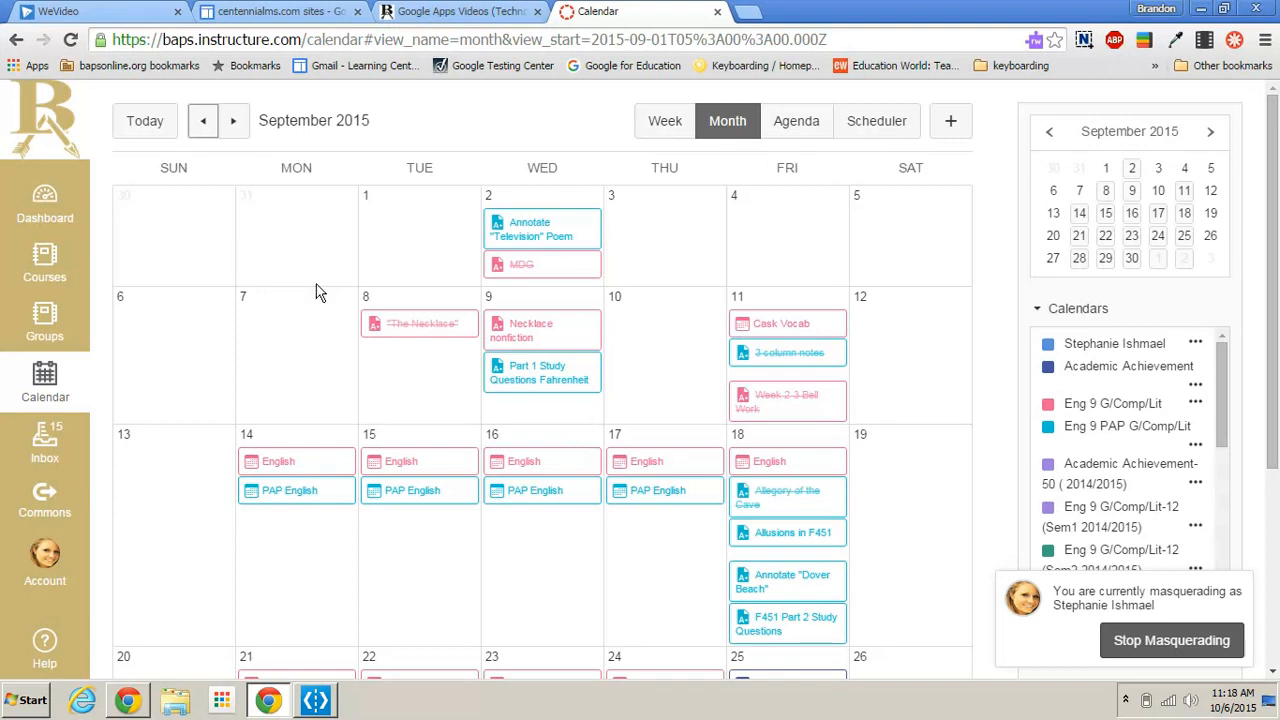
pyautogui.click(234, 121)
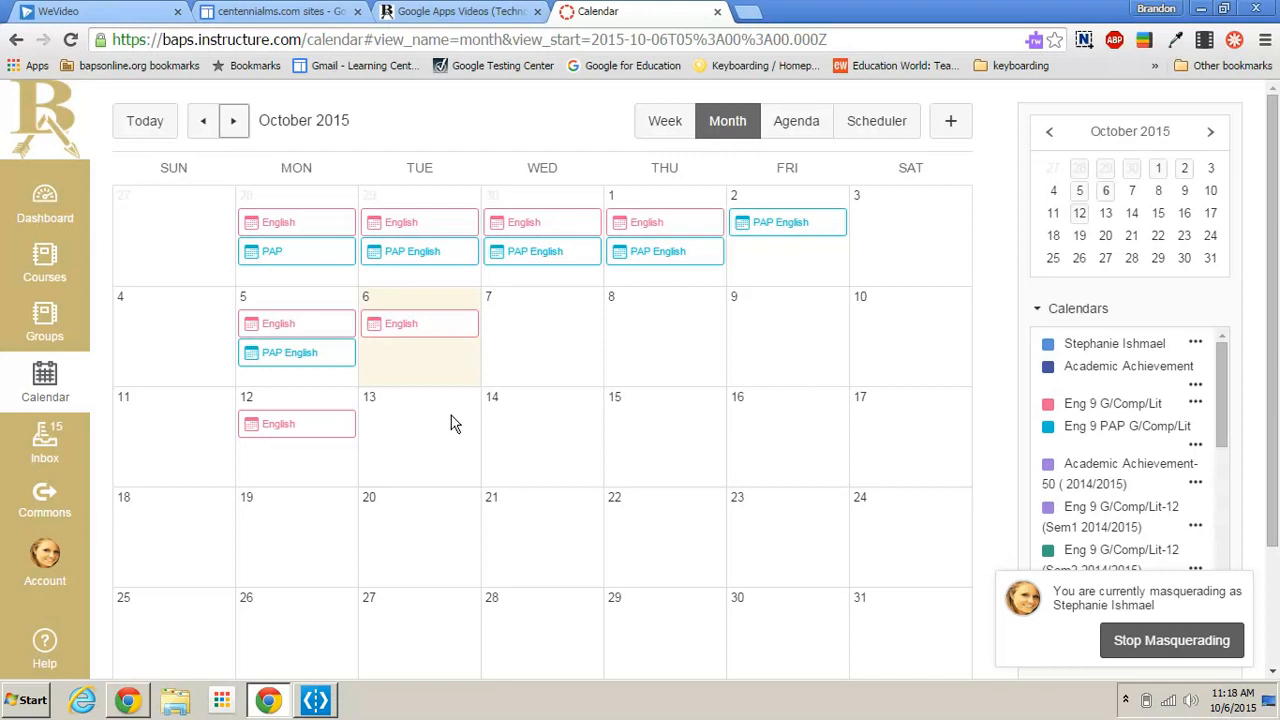
pyautogui.click(383, 437)
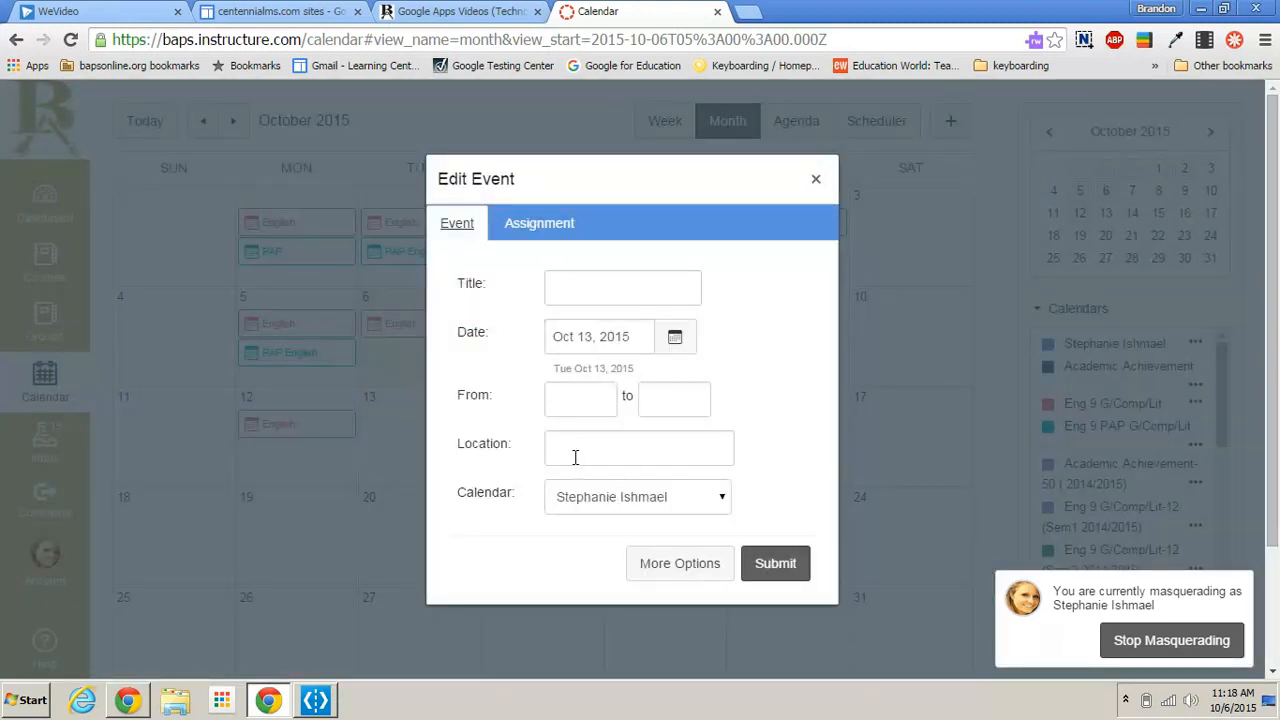
pyautogui.click(652, 500)
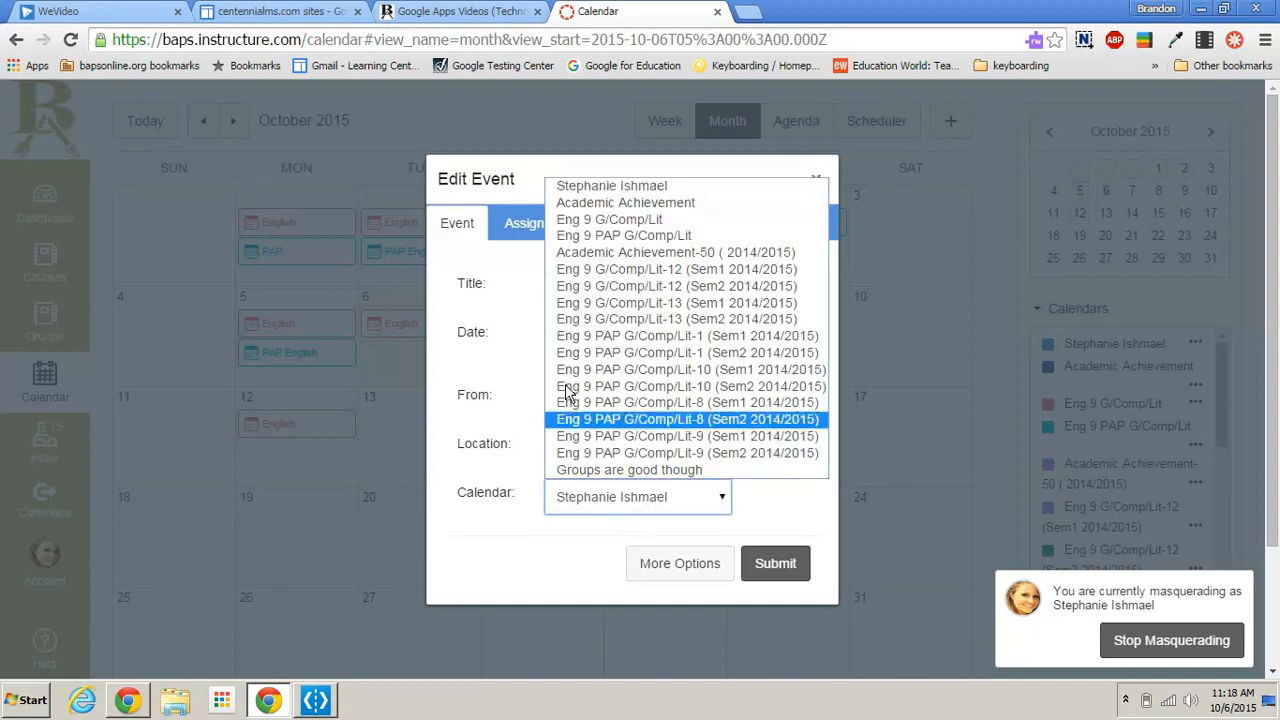
pyautogui.click(630, 218)
pyautogui.click(675, 565)
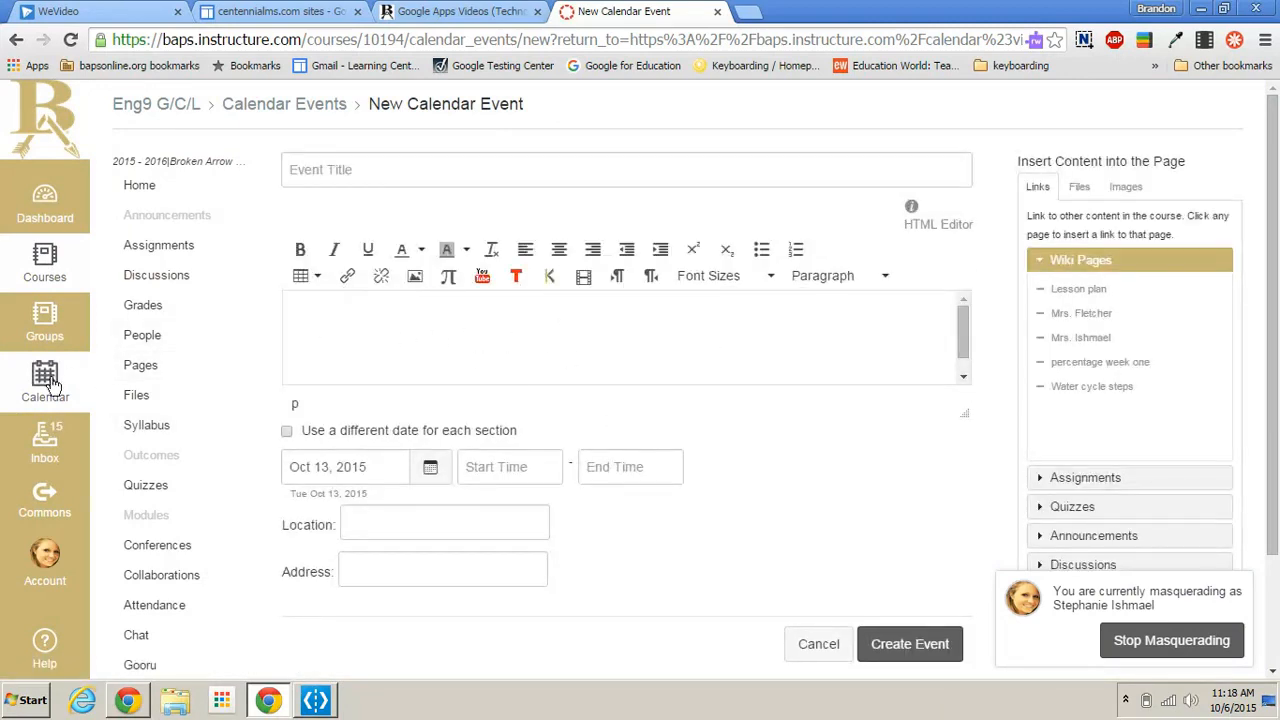
pyautogui.click(843, 652)
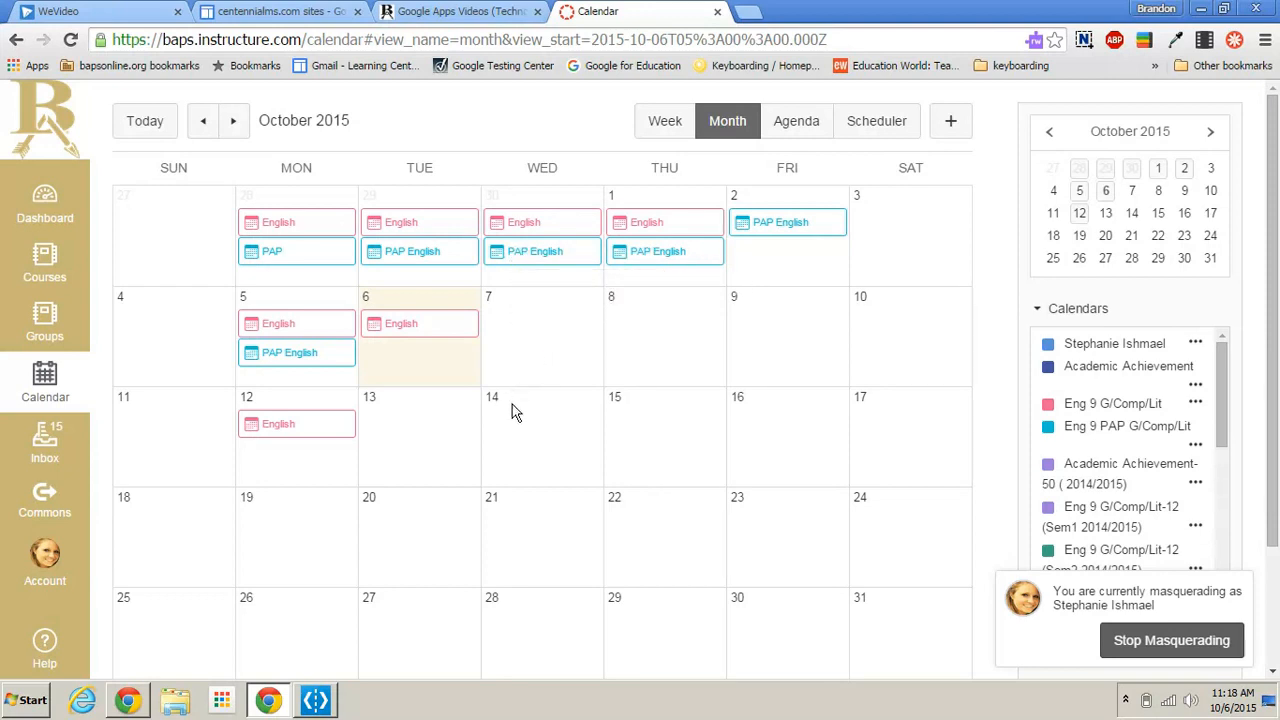
# View the details of the October 12 English event and close them.
pyautogui.click(286, 438)
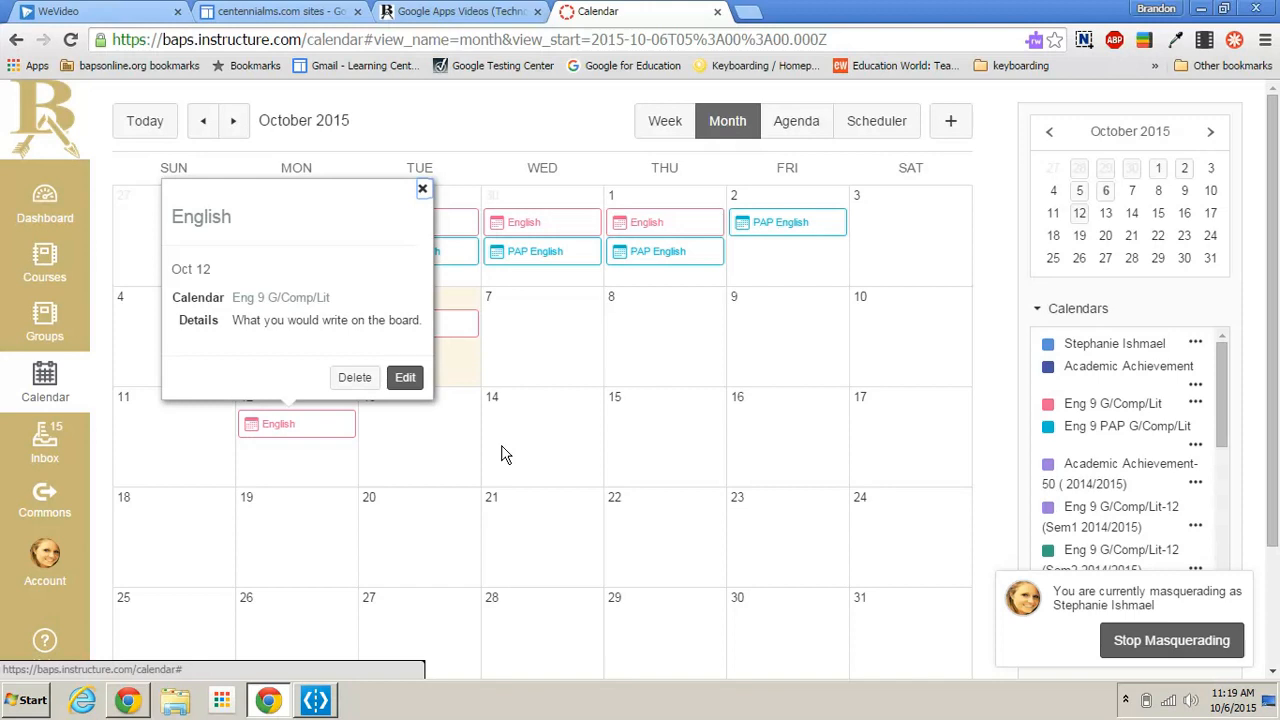
pyautogui.click(423, 190)
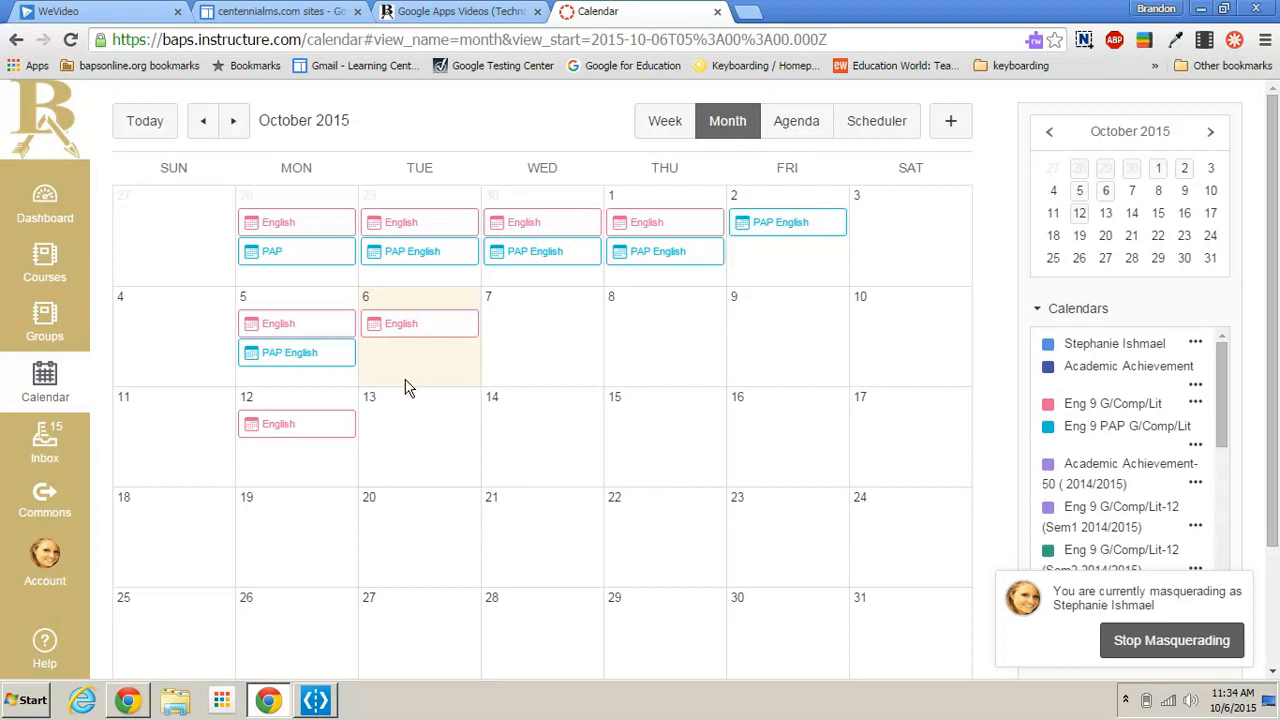
# Add a new page to the Eng 9 G/Comp/Lit course from its list of all pages, titled "Cell Division".
pyautogui.click(62, 272)
pyautogui.click(165, 185)
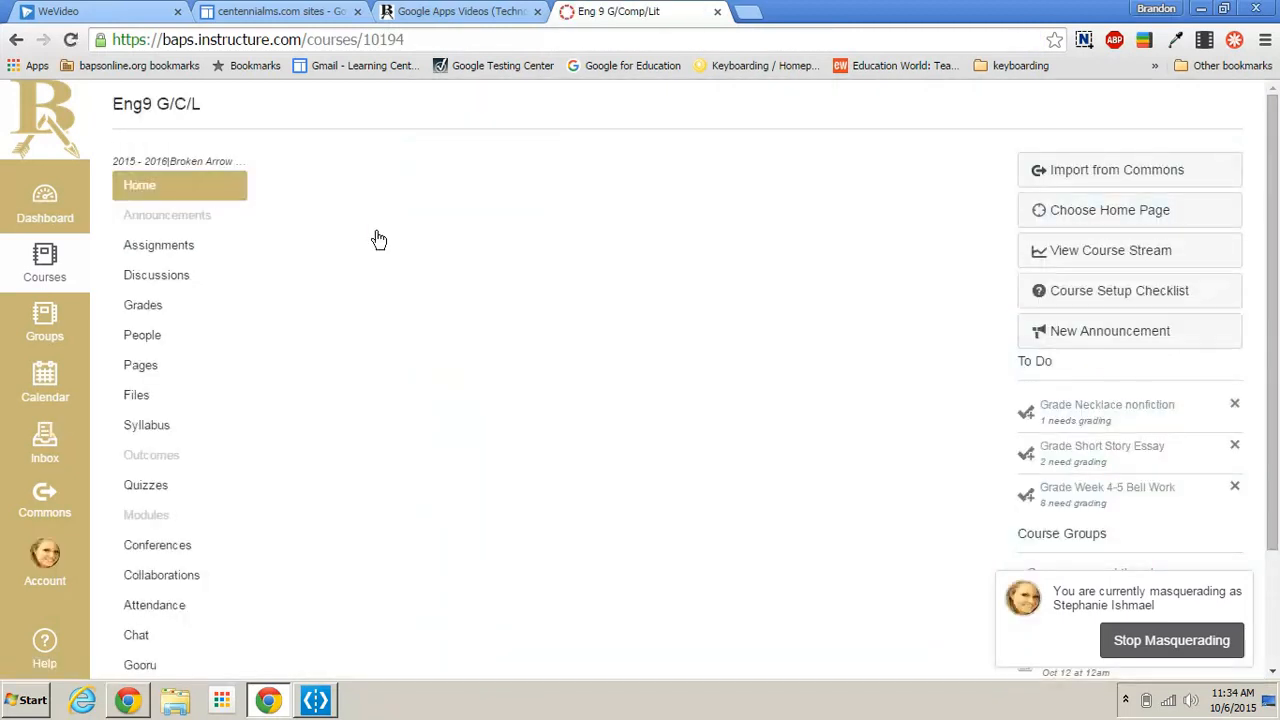
pyautogui.click(162, 376)
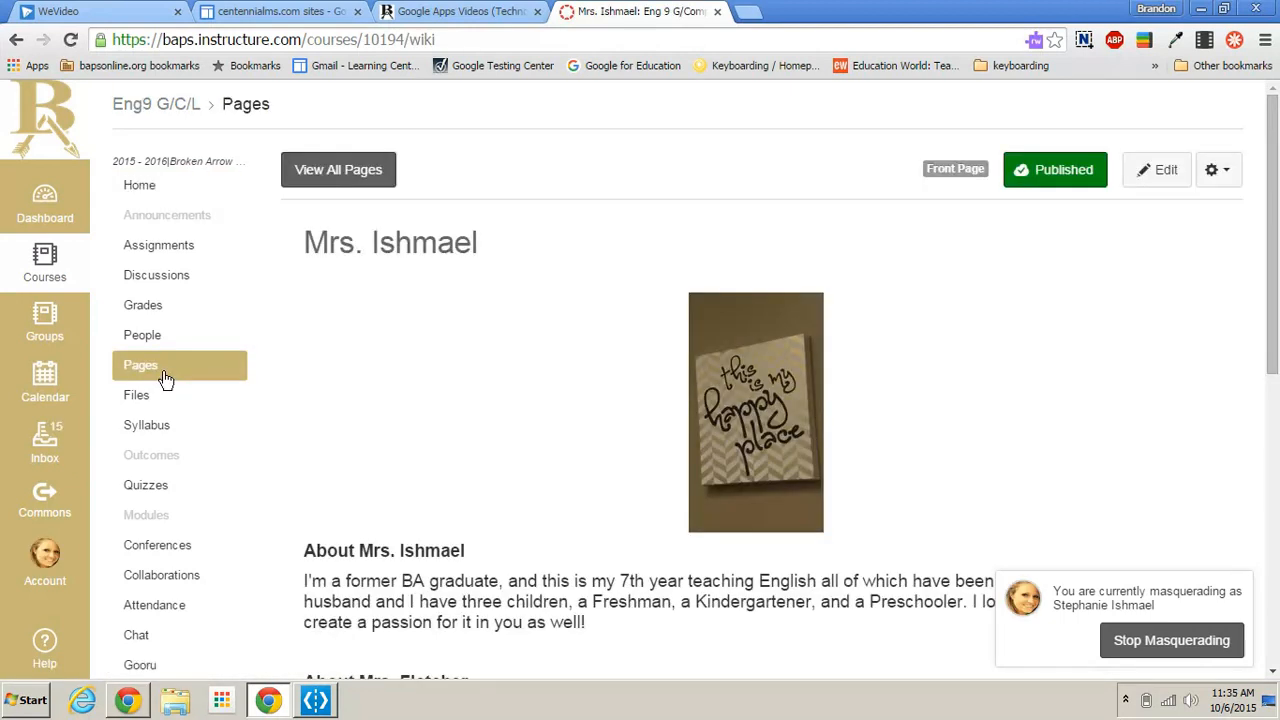
pyautogui.click(341, 172)
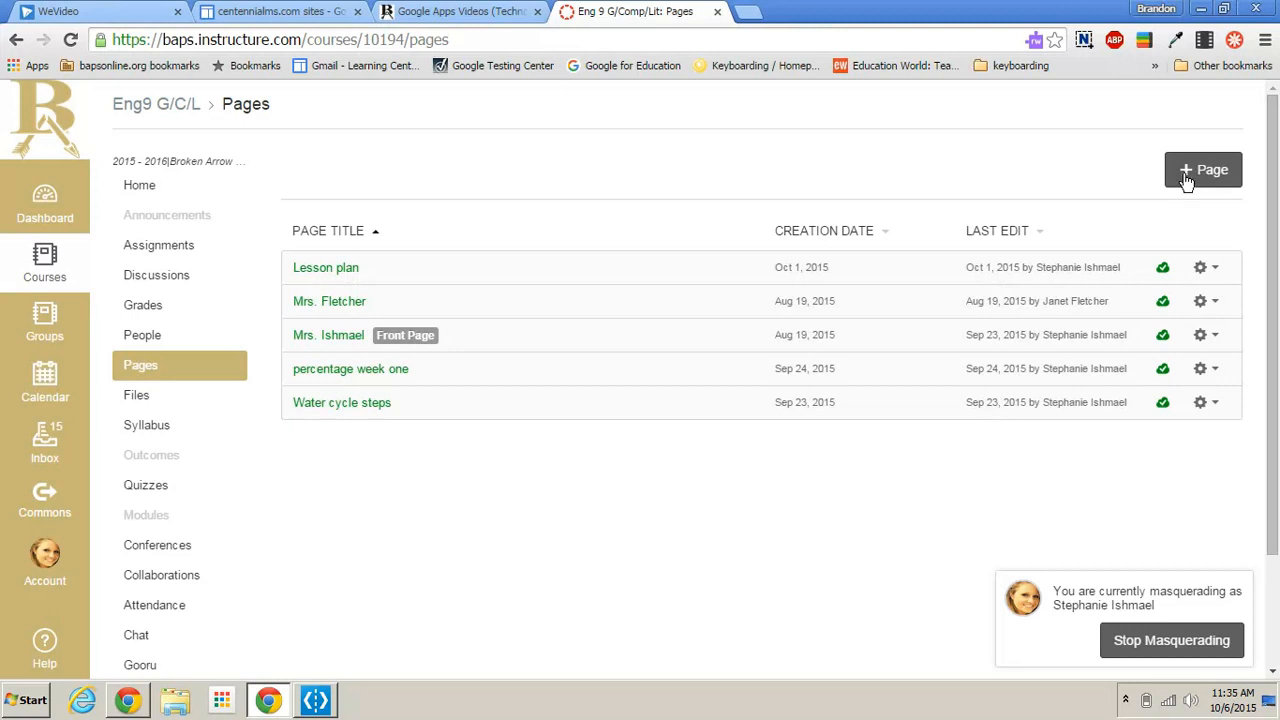
pyautogui.click(1234, 178)
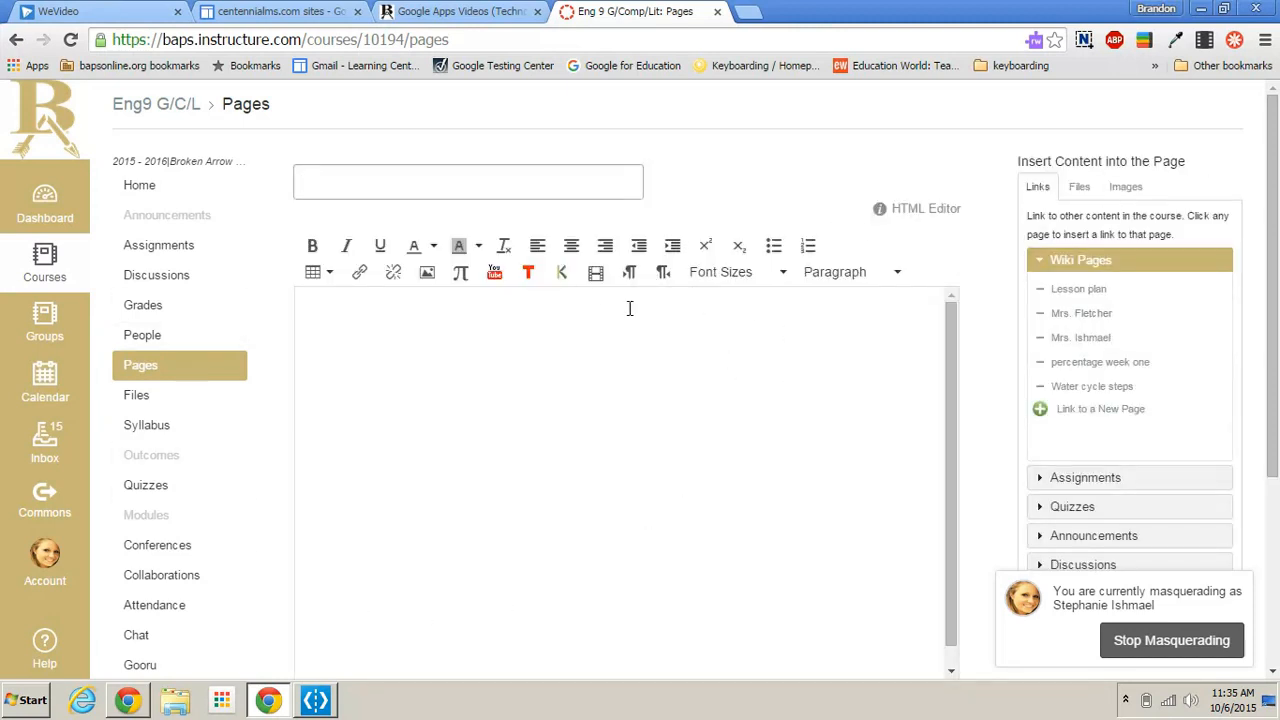
pyautogui.write('Cell Division')
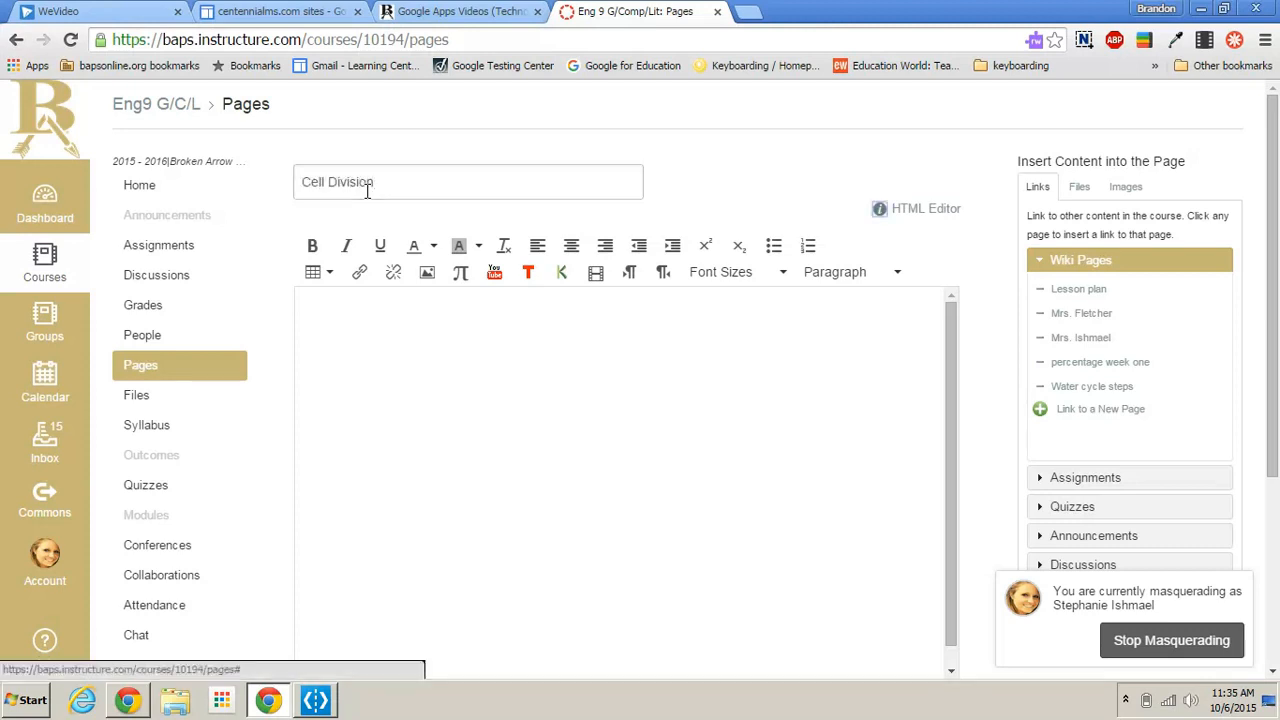
# Fill the page body with the lines "Picture", "Youtube", "Recorded myself", "Guided notes" and "Links", and save the page.
pyautogui.click(400, 334)
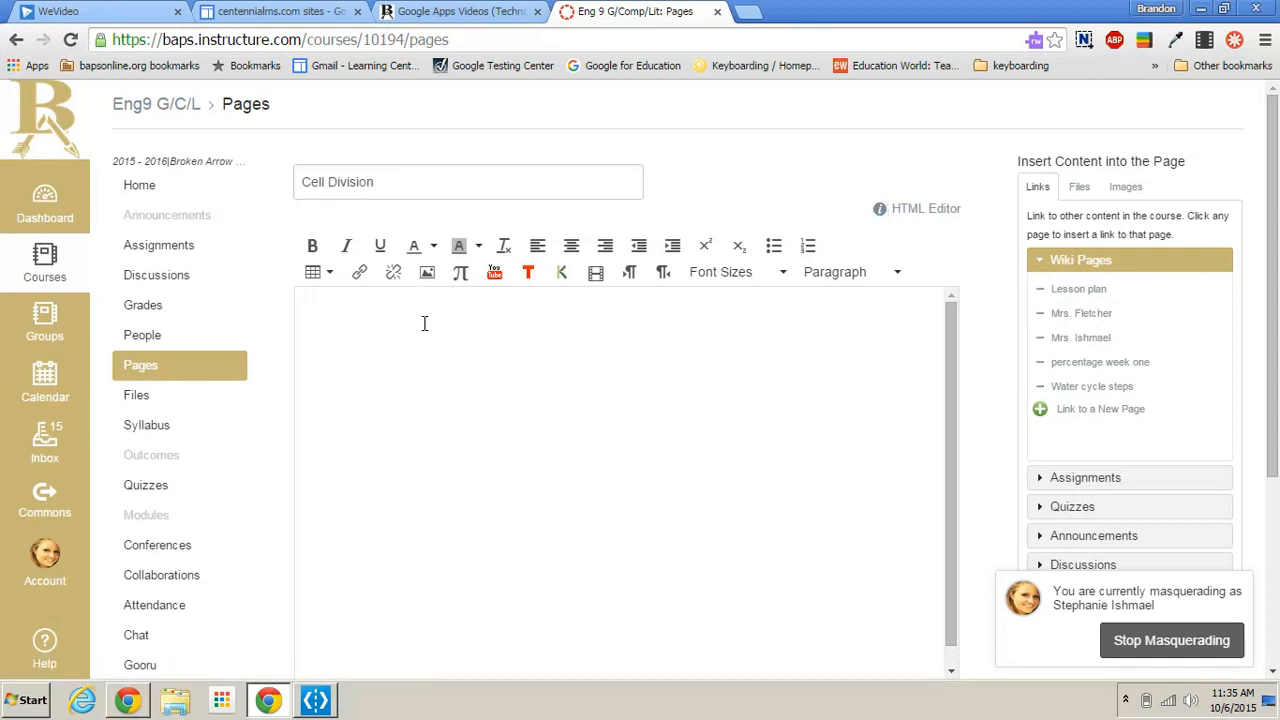
pyautogui.write('Picture')
pyautogui.press('Return')
pyautogui.write('Youtube')
pyautogui.press('Return')
pyautogui.write('Recorded myself')
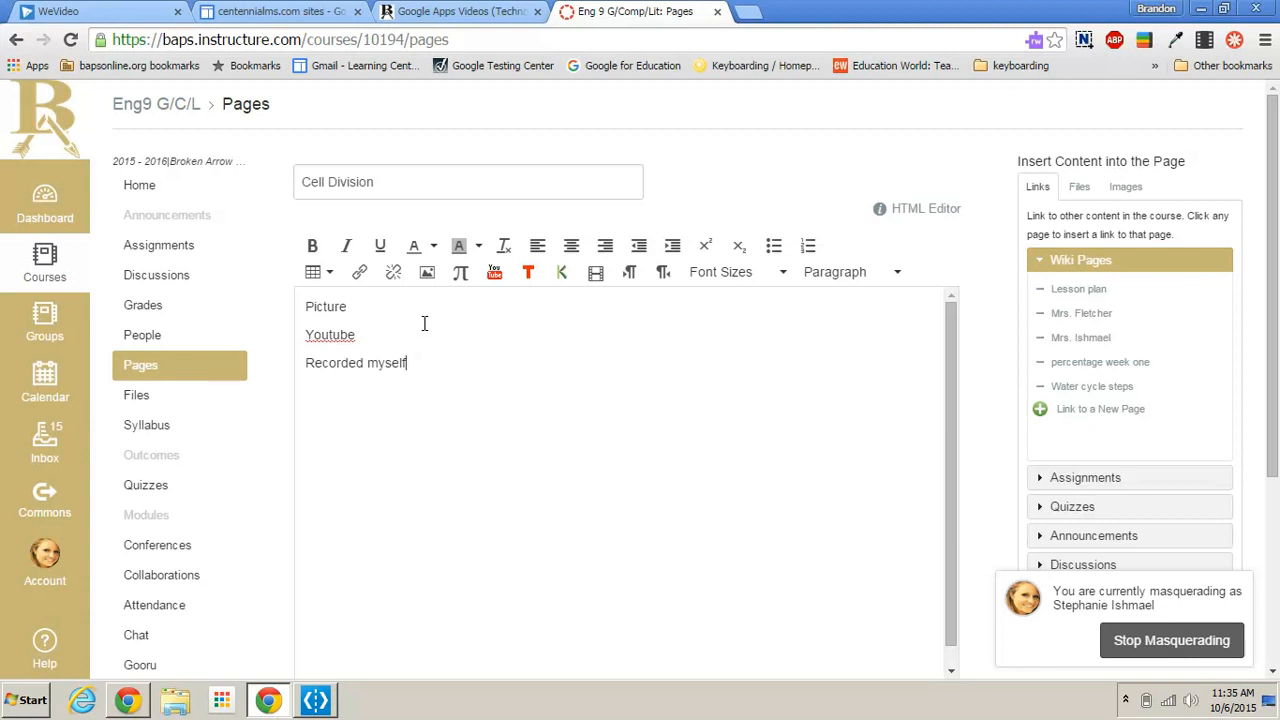
pyautogui.press('Return')
pyautogui.write('Guided notes')
pyautogui.click(597, 275)
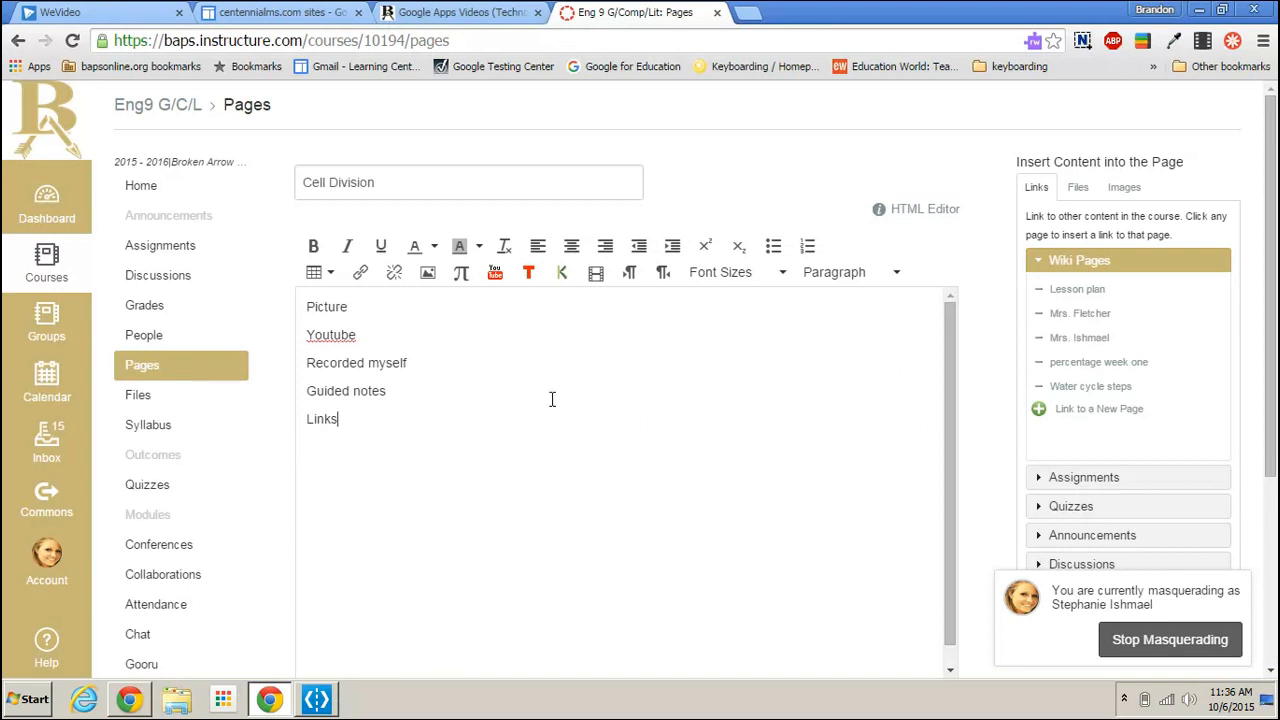
pyautogui.scroll(-3, 551, 399)
pyautogui.click(876, 543)
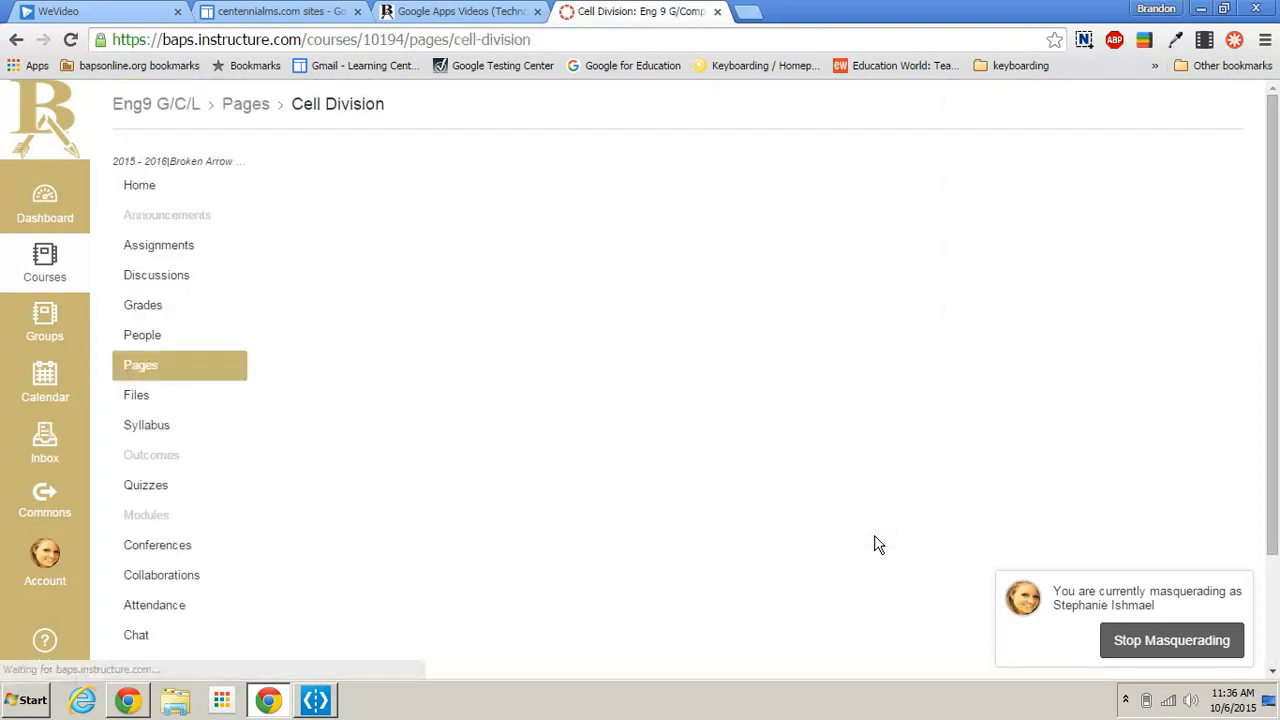
# Start a new October 13 calendar event titled "English" and assign it to the Eng 9 G/Comp/Lit calendar.
pyautogui.click(35, 373)
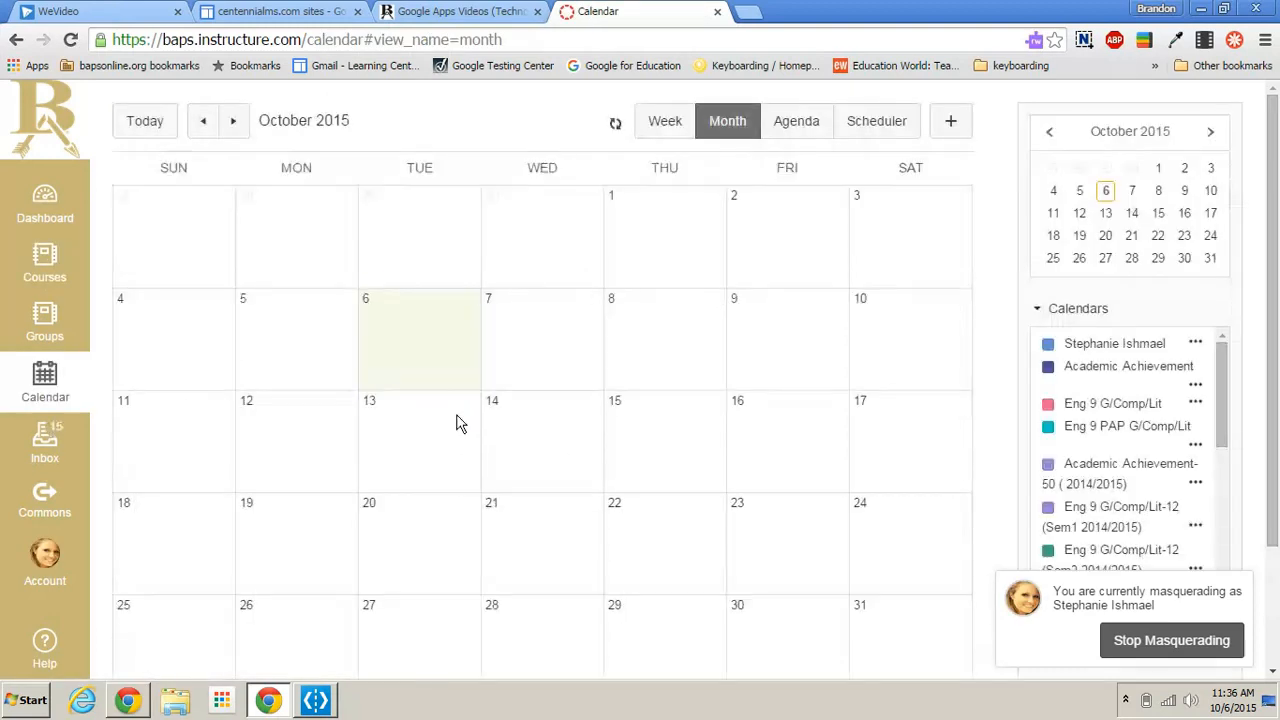
pyautogui.click(402, 420)
pyautogui.click(572, 276)
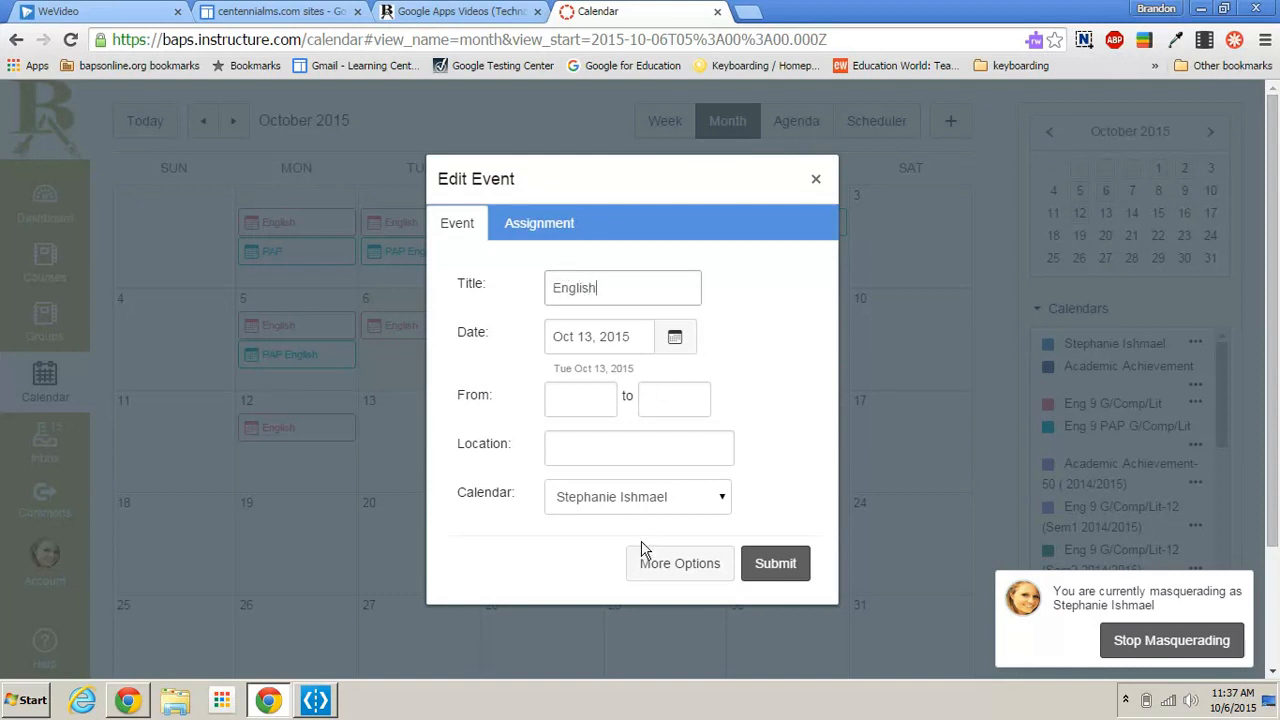
pyautogui.click(645, 505)
pyautogui.click(676, 211)
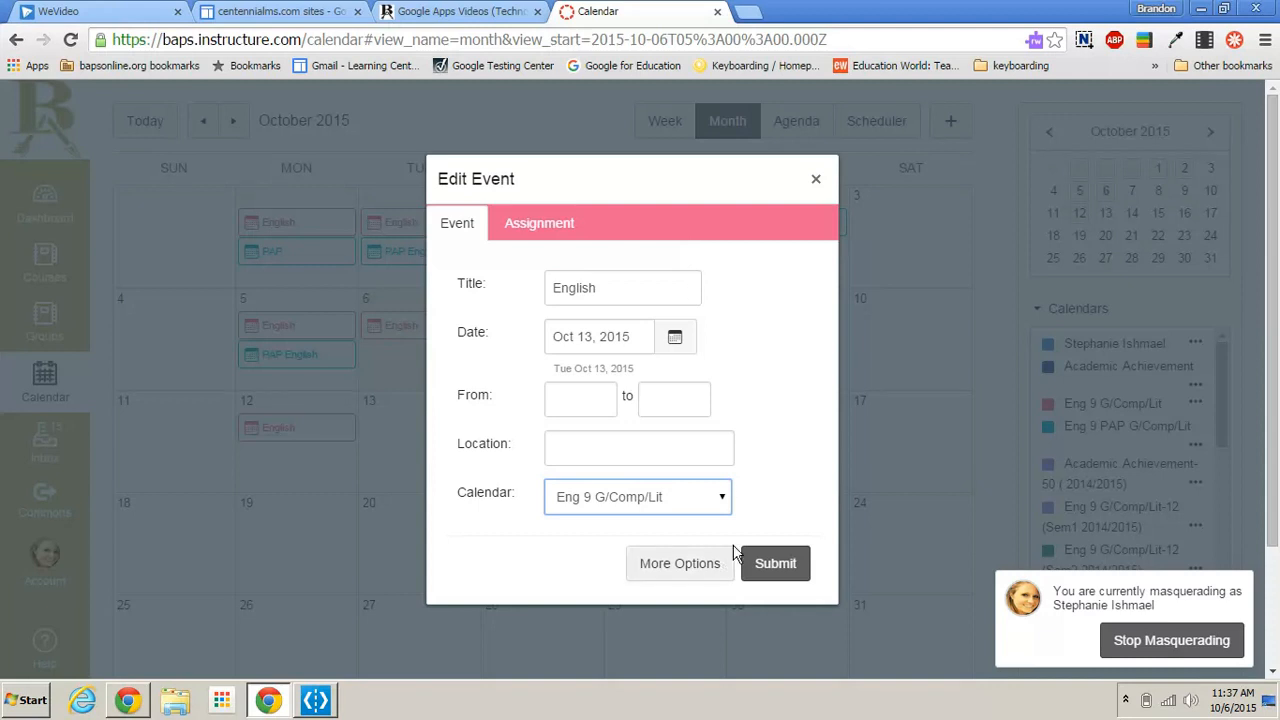
# Insert a link to the Cell Division wiki page in the October 13 English event's description and create the event.
pyautogui.click(689, 566)
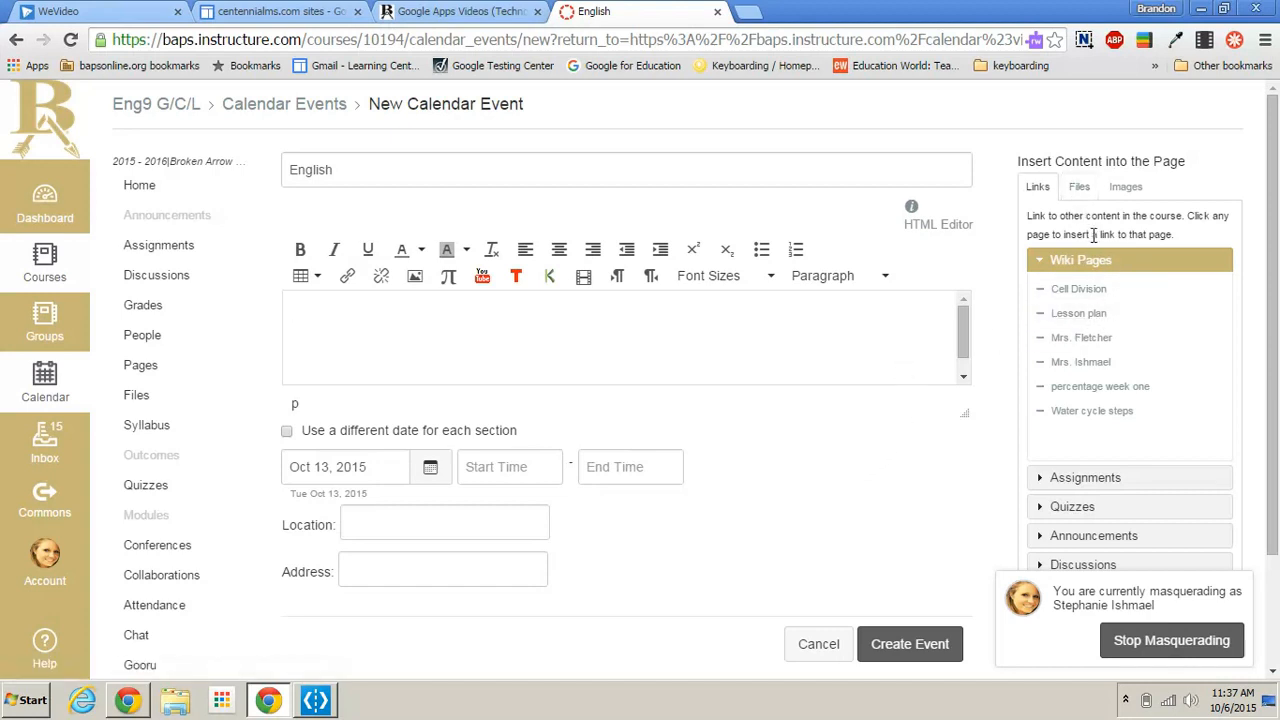
pyautogui.click(1077, 291)
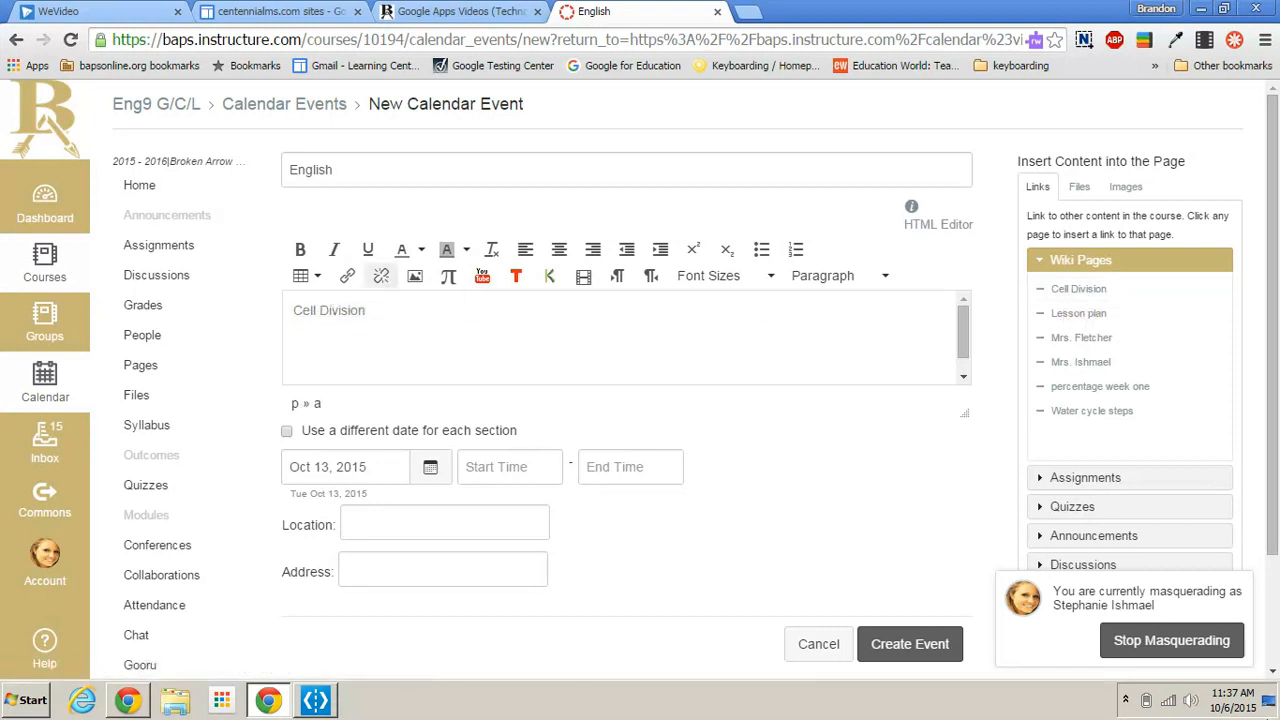
pyautogui.click(903, 640)
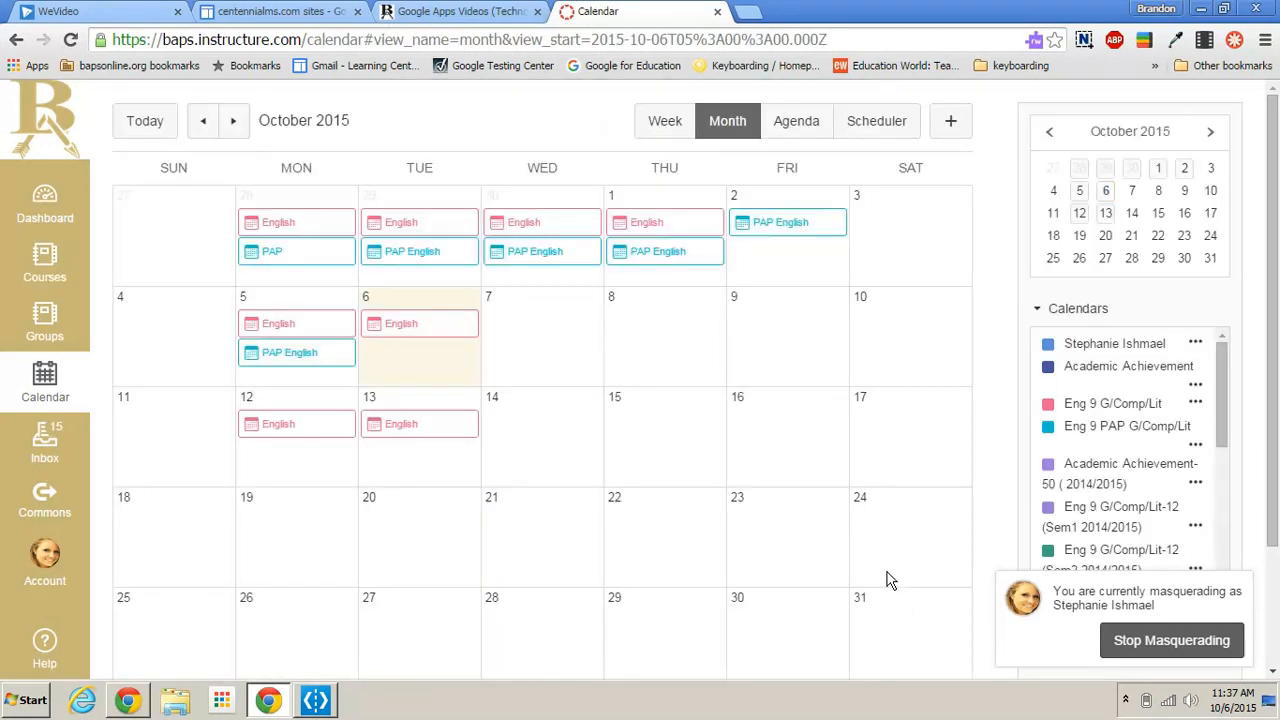
# View the October 13 English event's details and follow its Cell Division link.
pyautogui.click(418, 433)
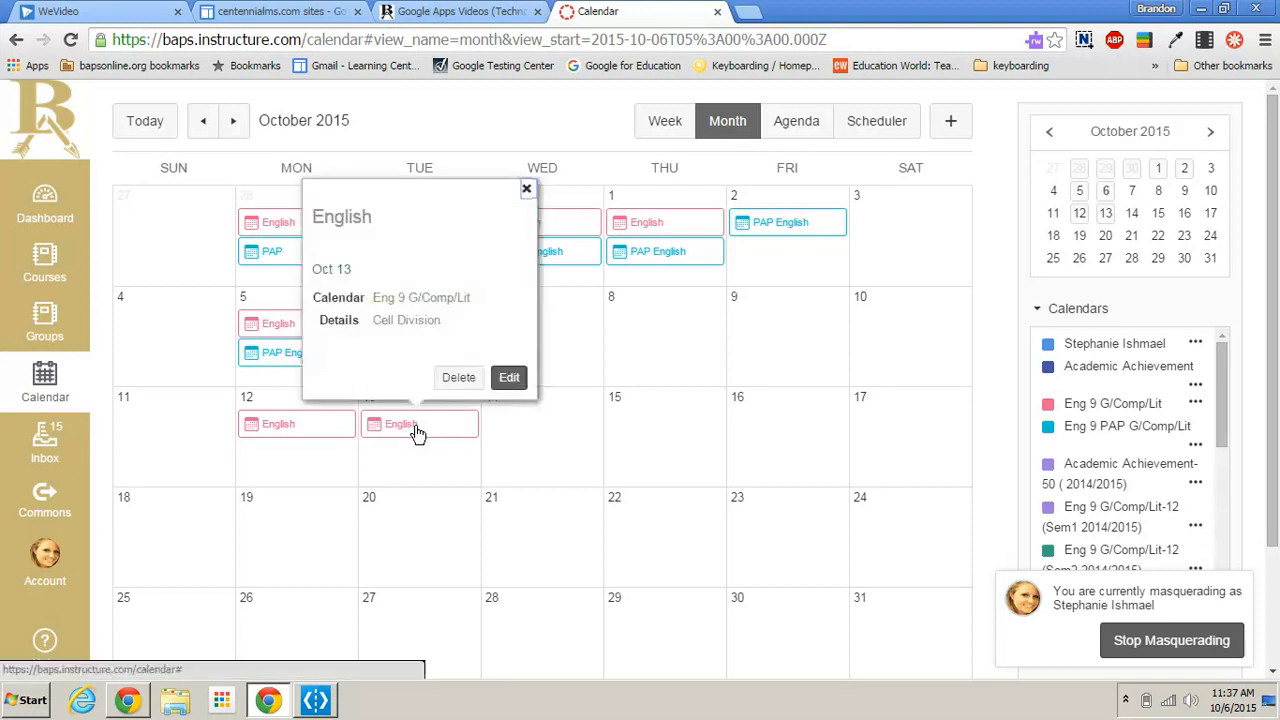
pyautogui.click(406, 325)
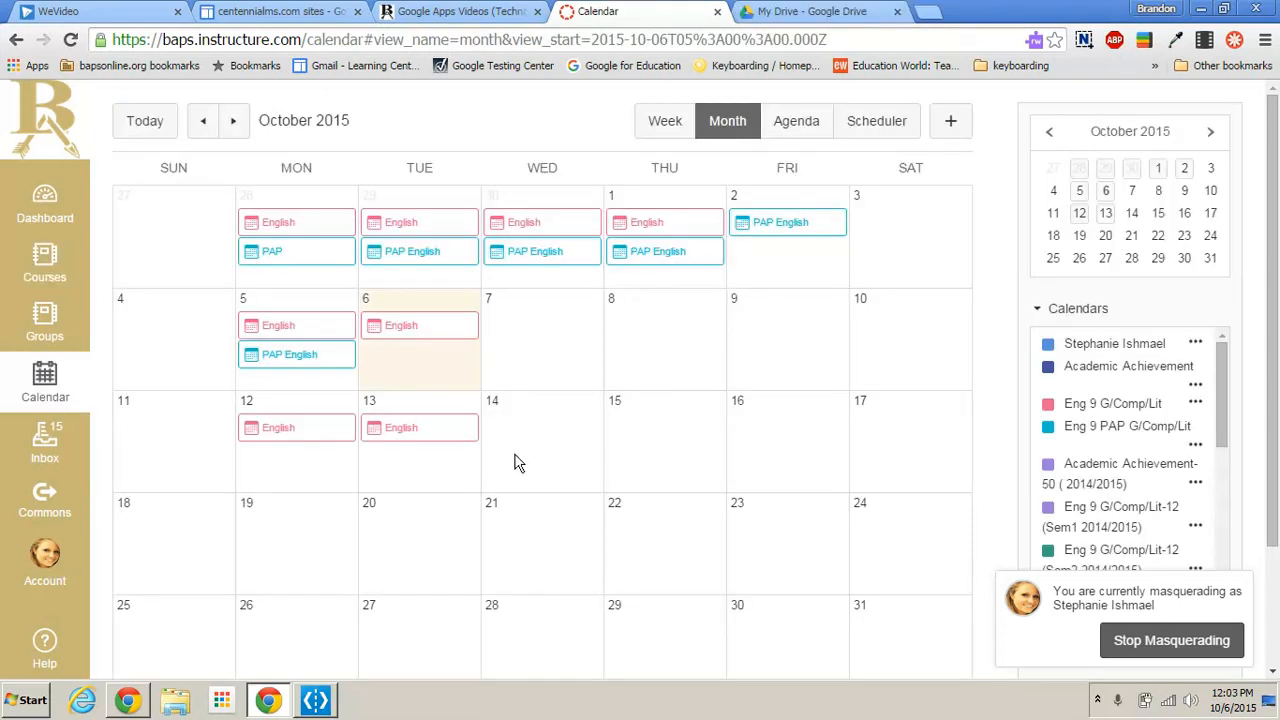
# Examine the October 13 English event's full editing options and course content links, and cancel the edit.
pyautogui.click(424, 432)
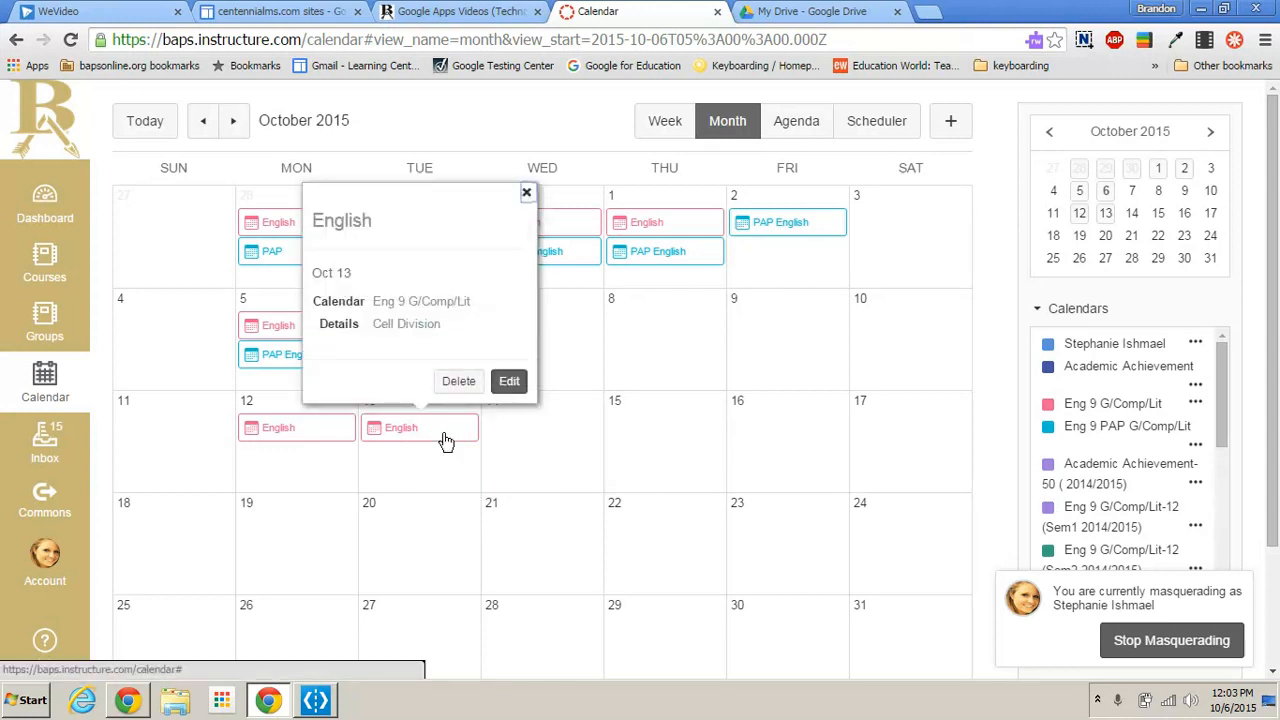
pyautogui.click(509, 381)
pyautogui.click(674, 540)
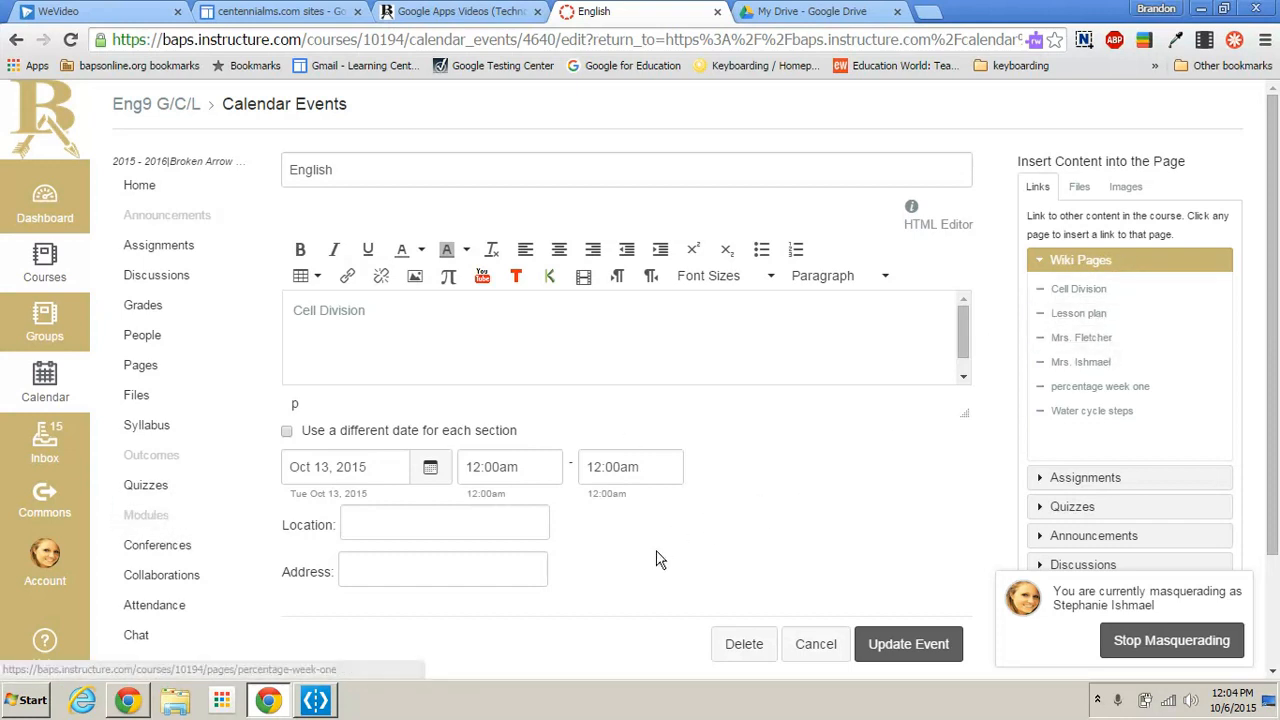
pyautogui.scroll(-2, 1200, 375)
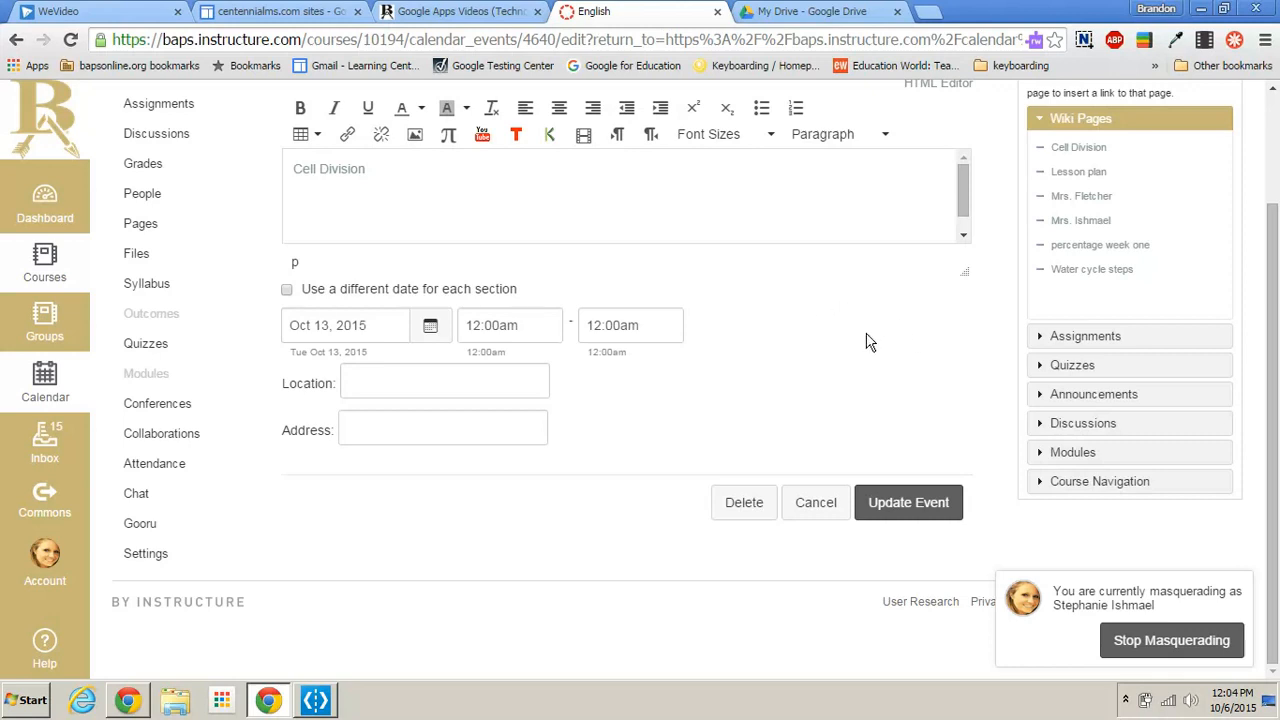
pyautogui.click(822, 502)
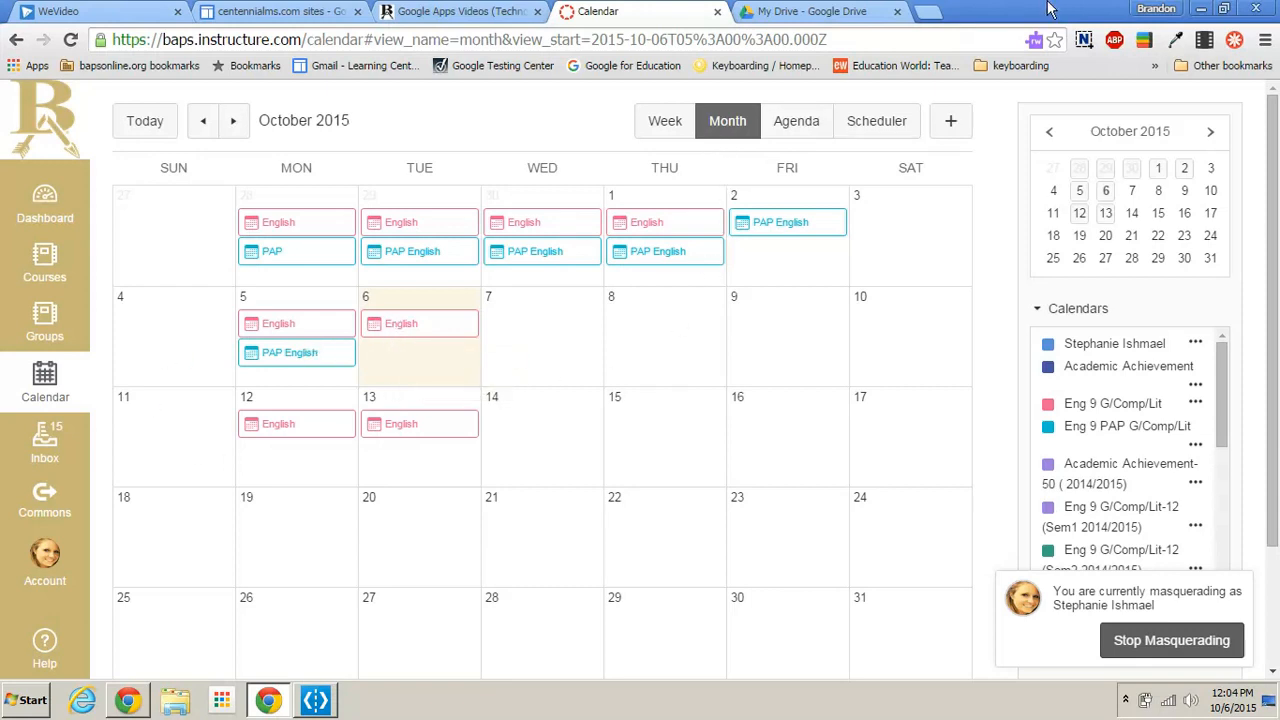
# Switch to Google Drive and create a folder named "English Lesson plans" in My Drive.
pyautogui.click(829, 13)
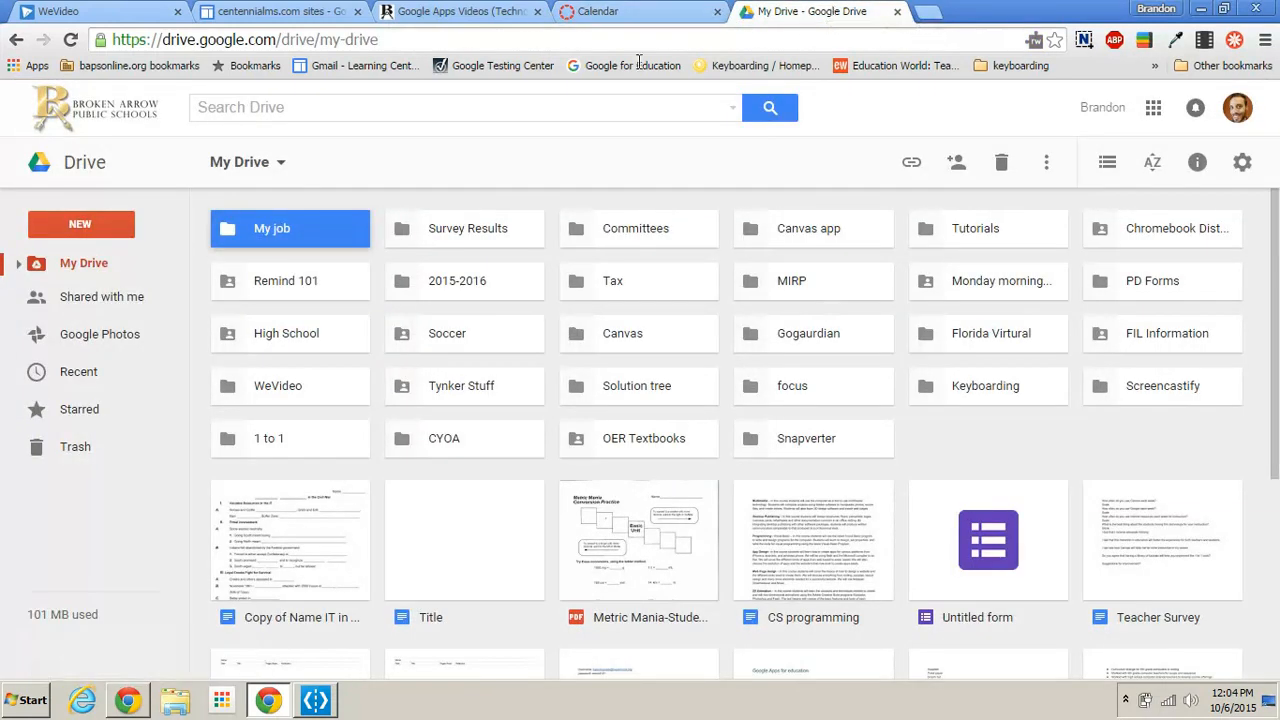
pyautogui.click(100, 224)
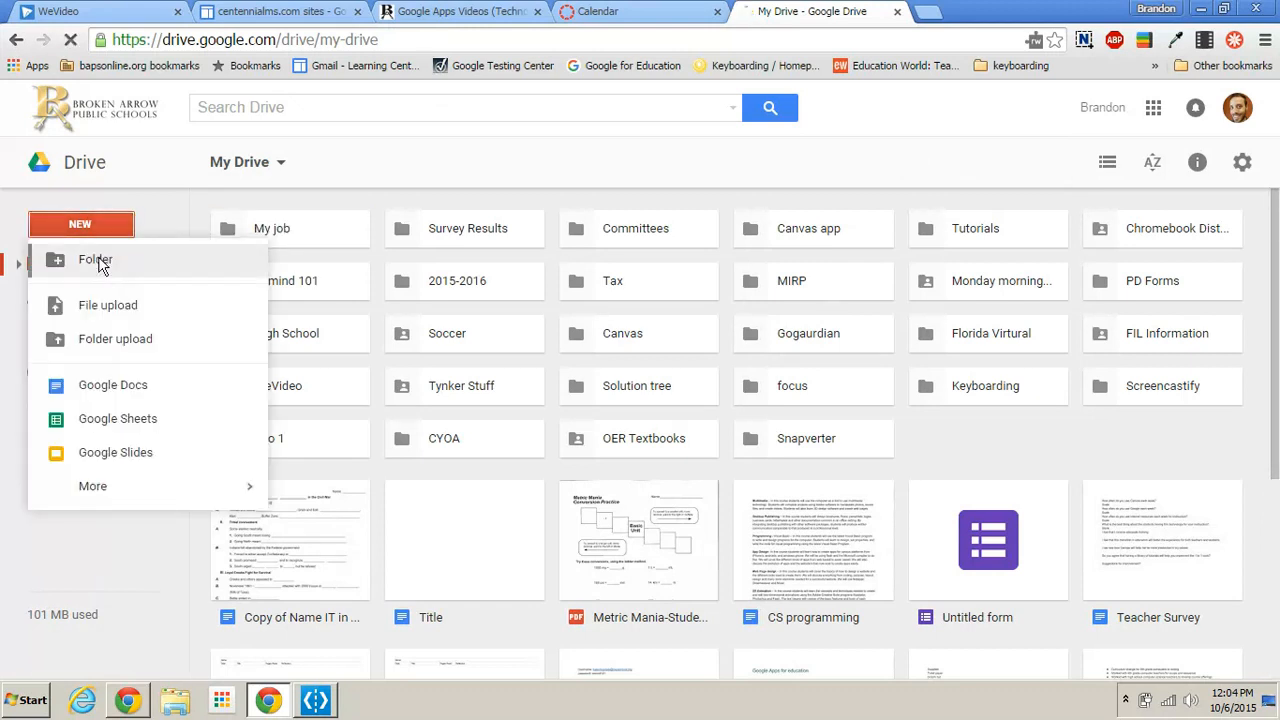
pyautogui.click(97, 257)
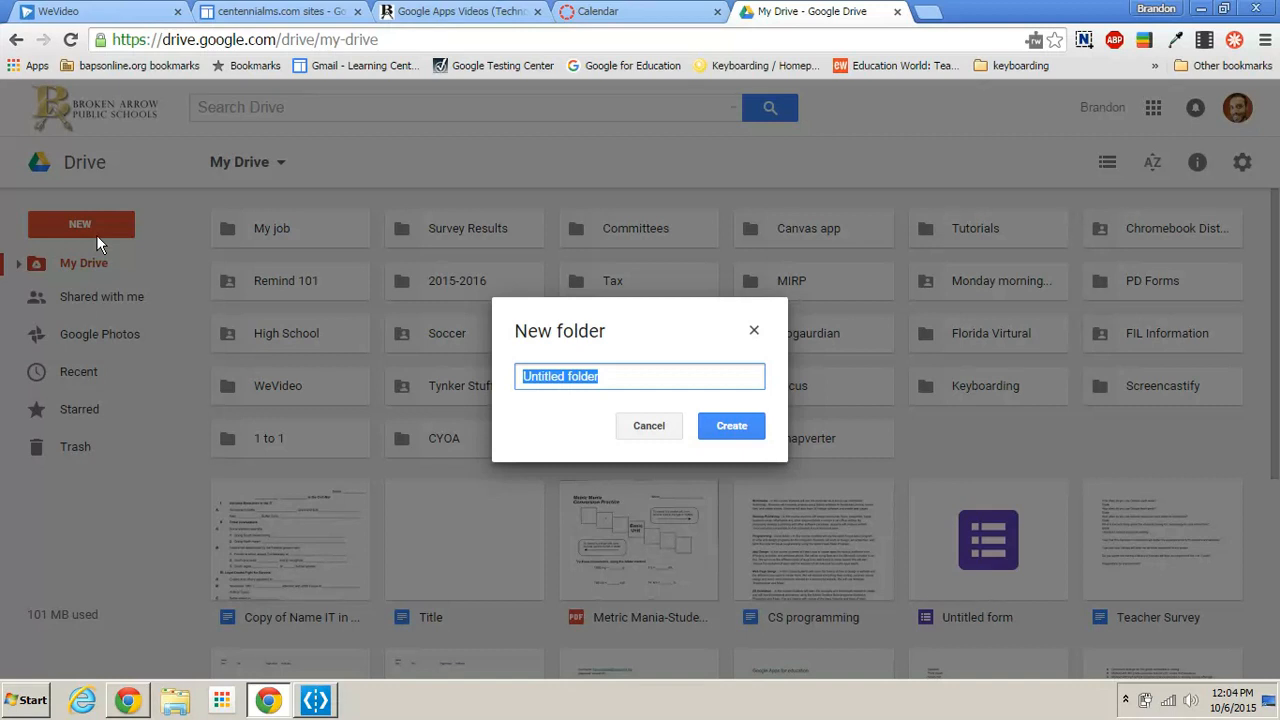
pyautogui.write('Eng')
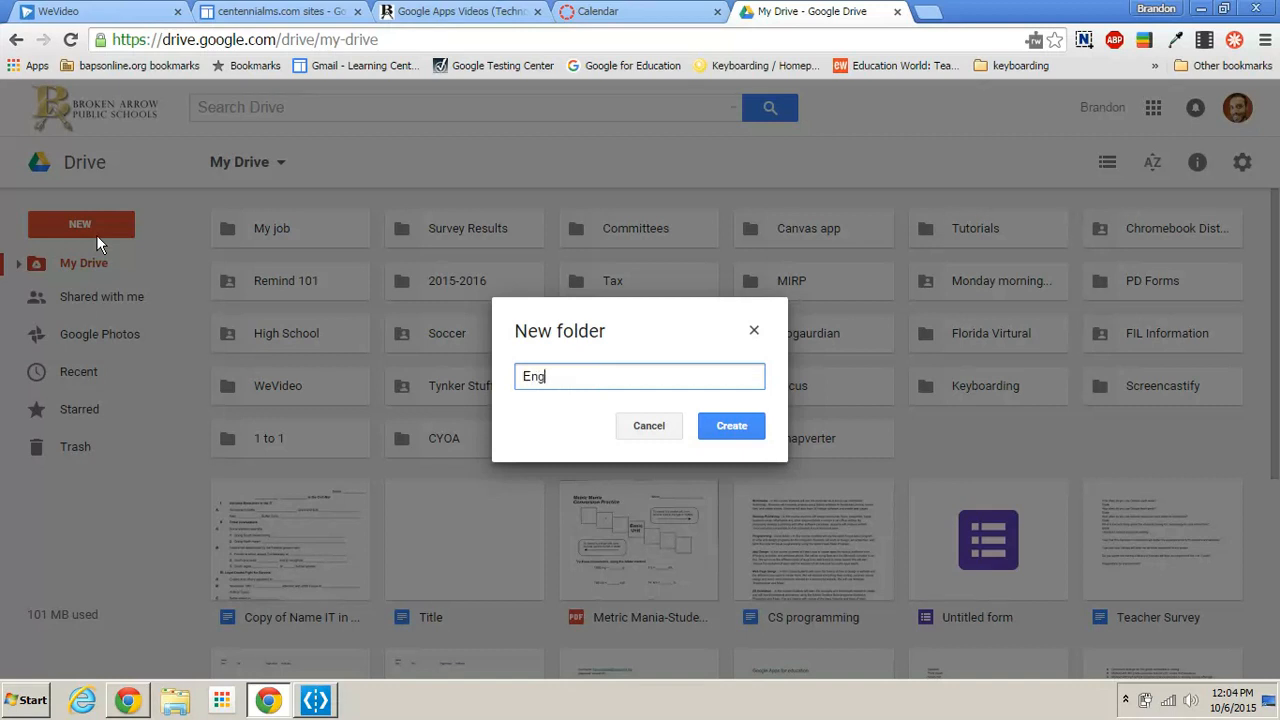
pyautogui.write('lish Lesson plans')
pyautogui.click(740, 430)
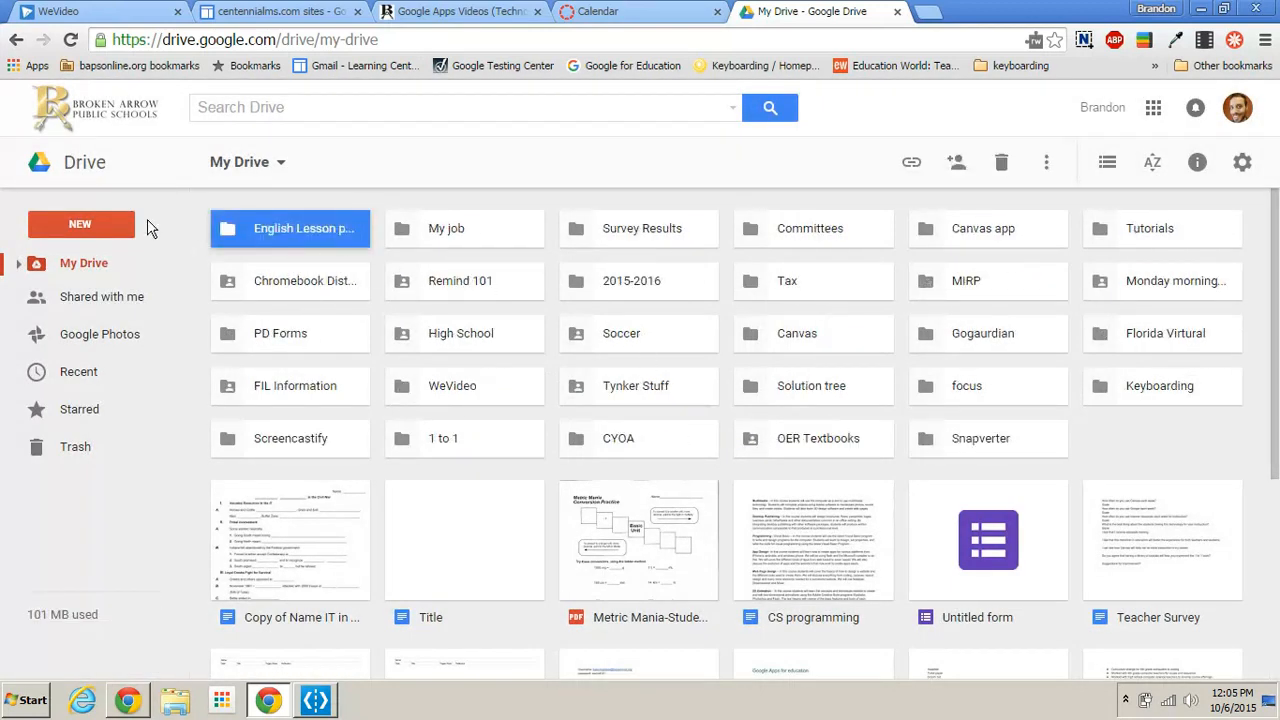
# Create a subfolder named "Semester 1" inside the English Lesson plans folder.
pyautogui.doubleClick(257, 224)
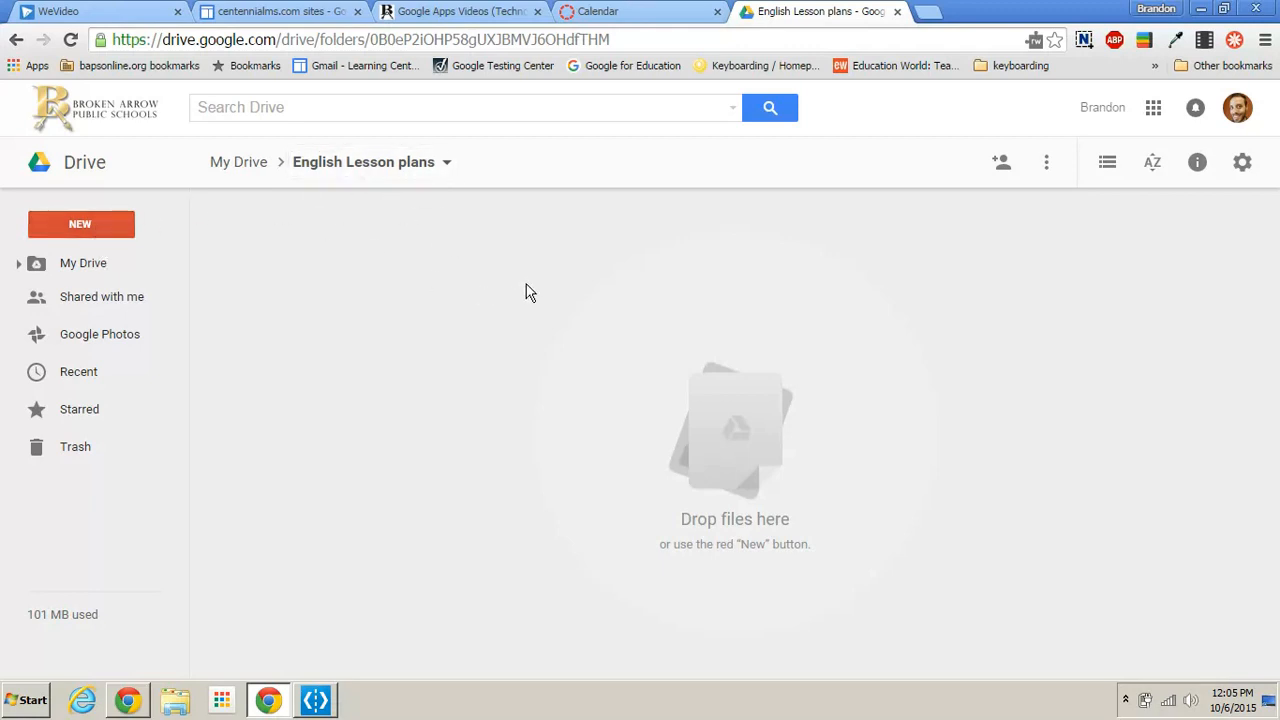
pyautogui.click(97, 230)
pyautogui.click(97, 259)
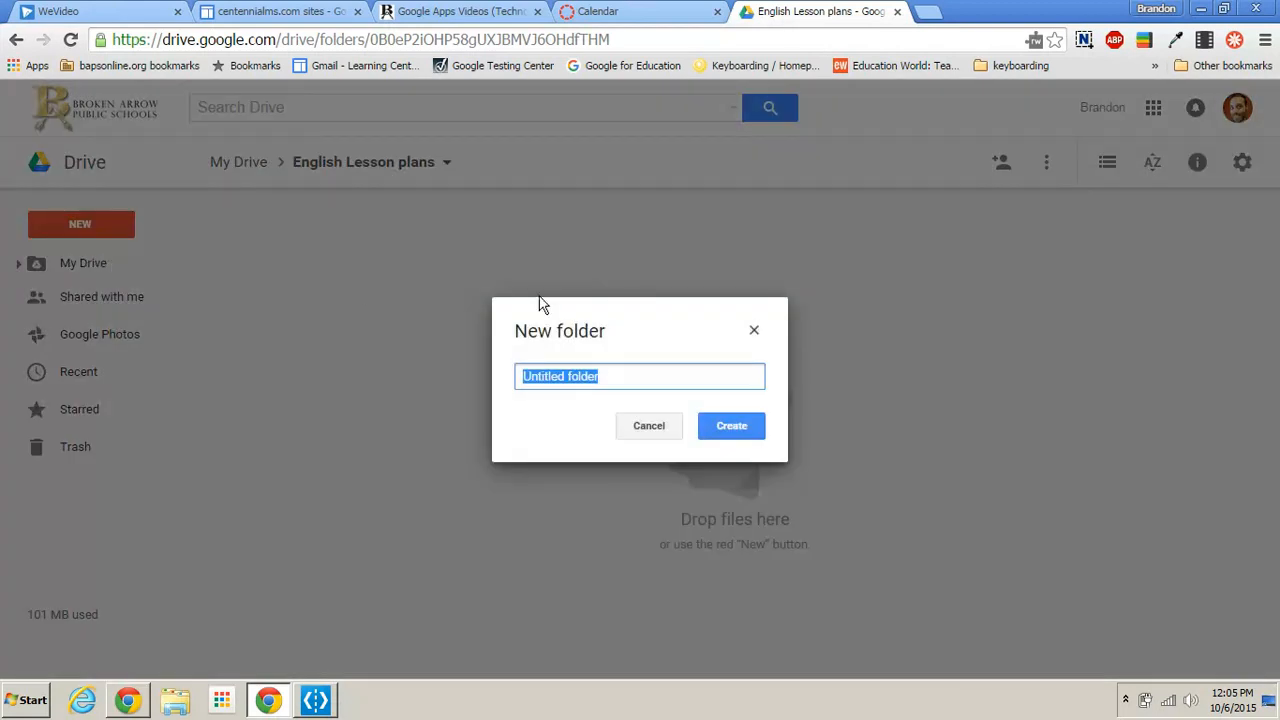
pyautogui.write('Semester 1')
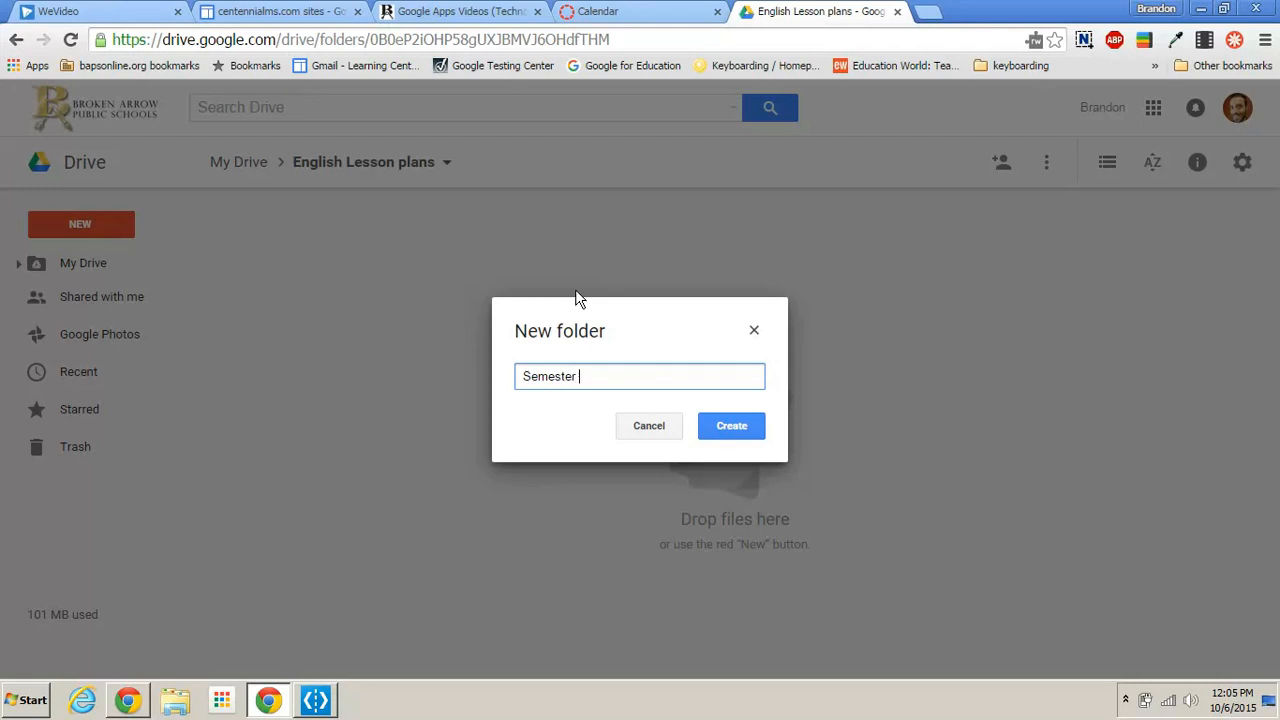
pyautogui.click(757, 424)
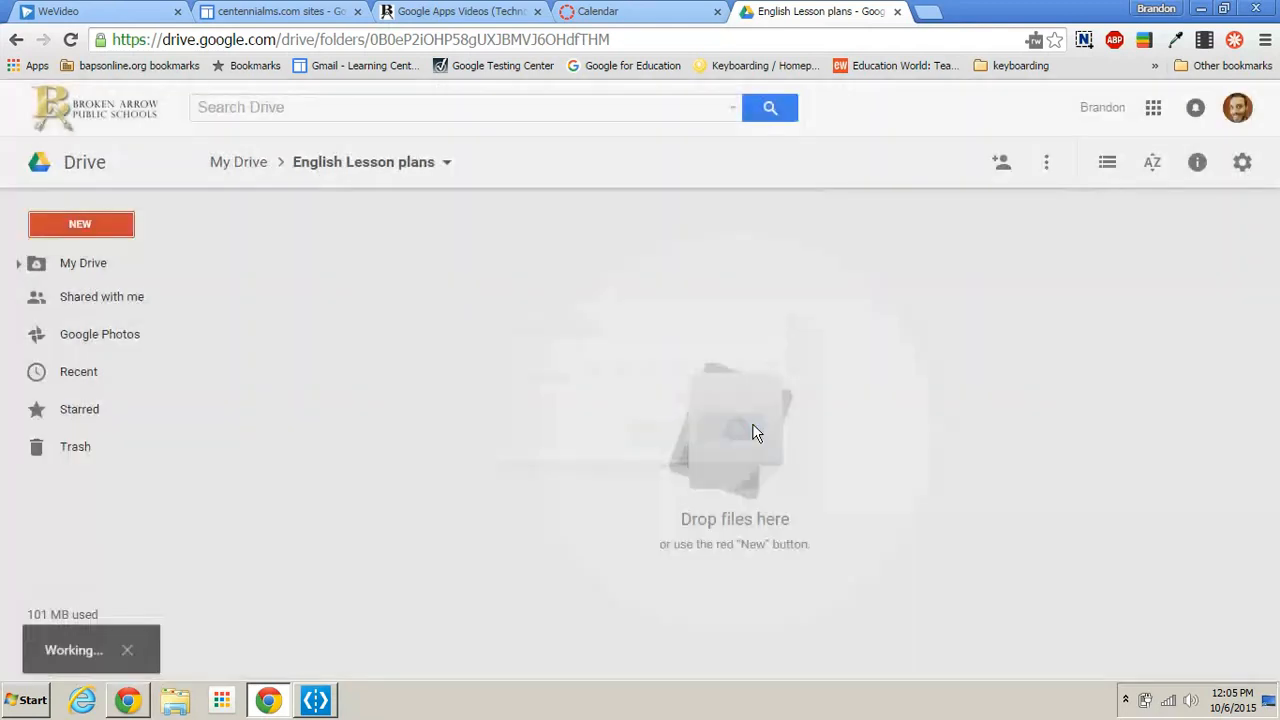
# Create a subfolder named "Week 1" inside the Semester 1 folder.
pyautogui.doubleClick(259, 240)
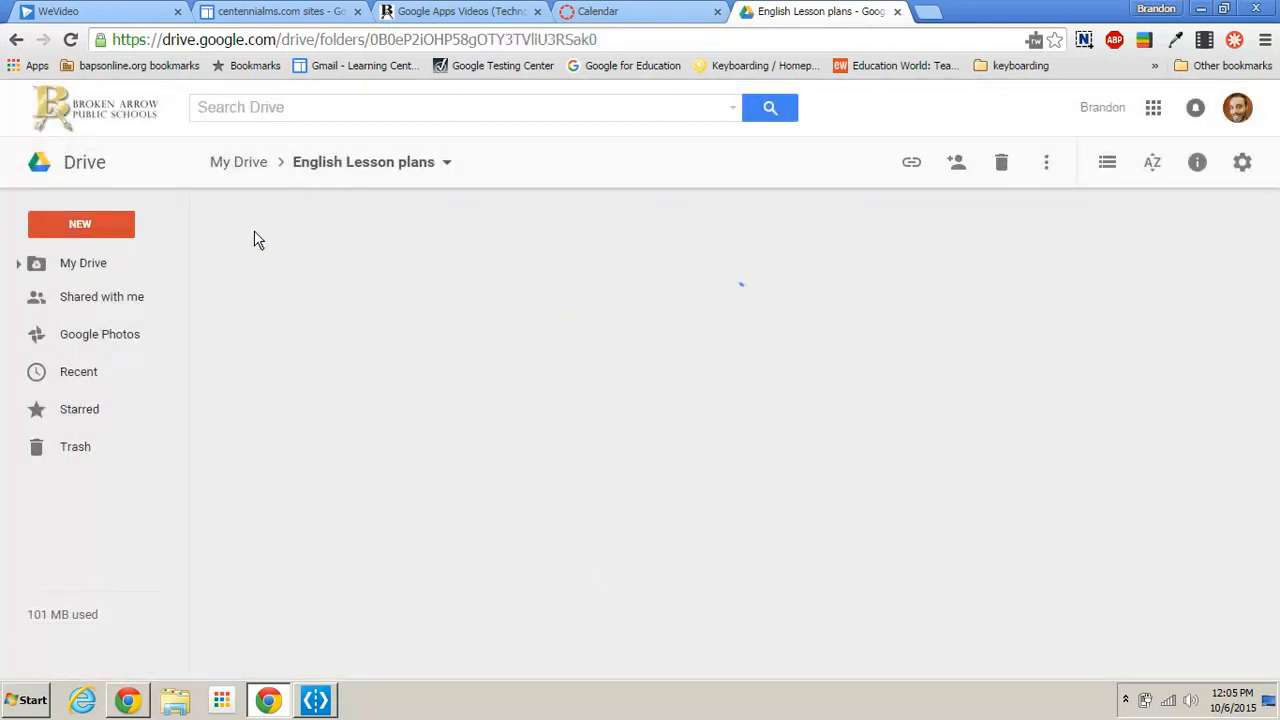
pyautogui.click(80, 224)
pyautogui.click(99, 262)
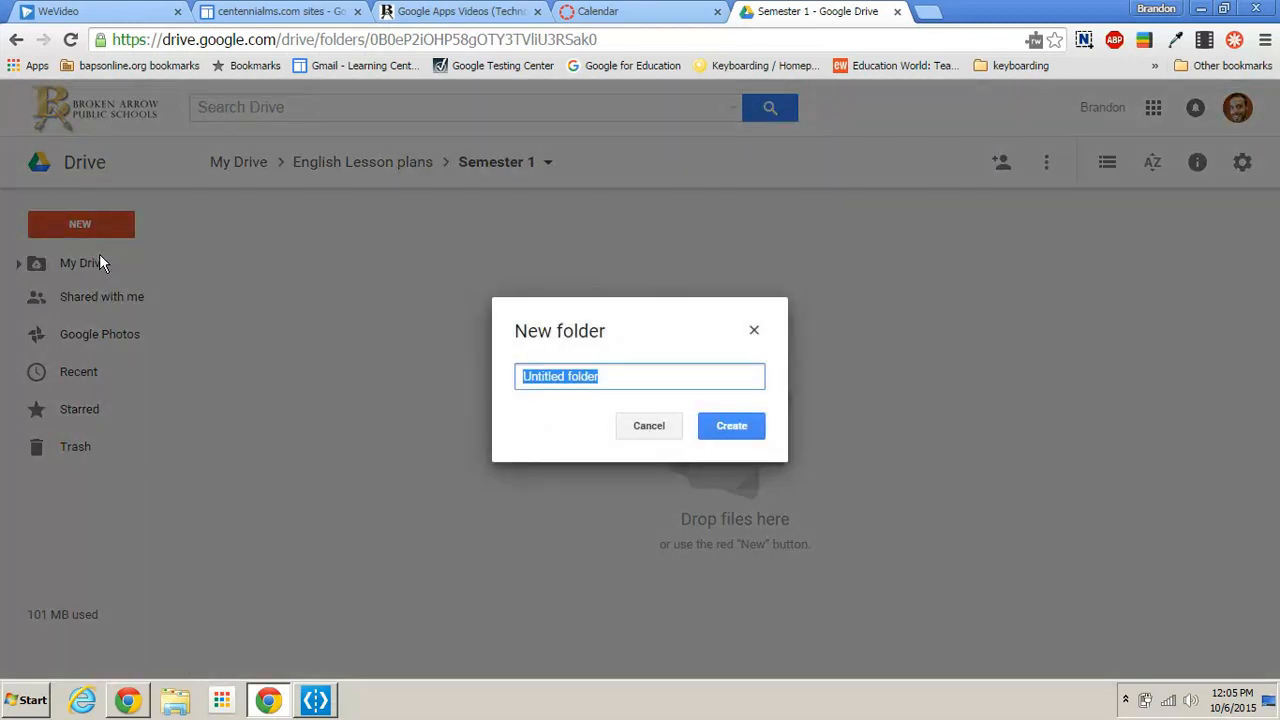
pyautogui.write('Week 1')
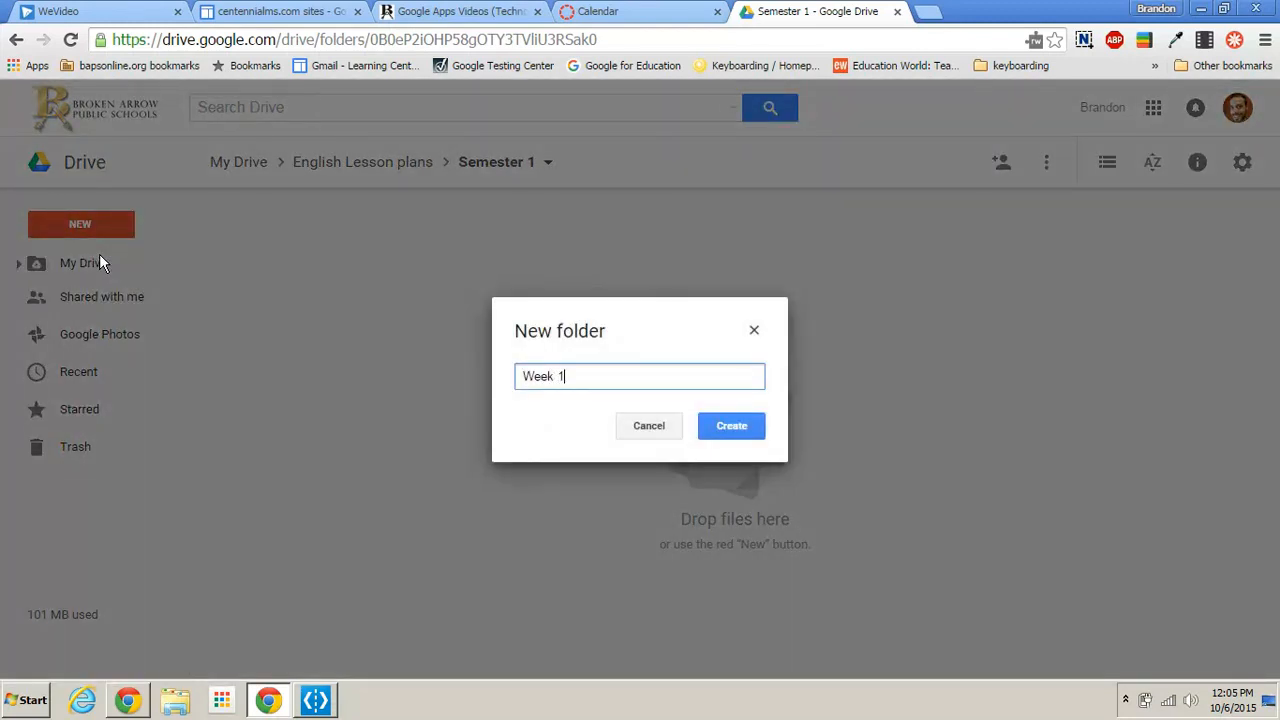
pyautogui.click(749, 432)
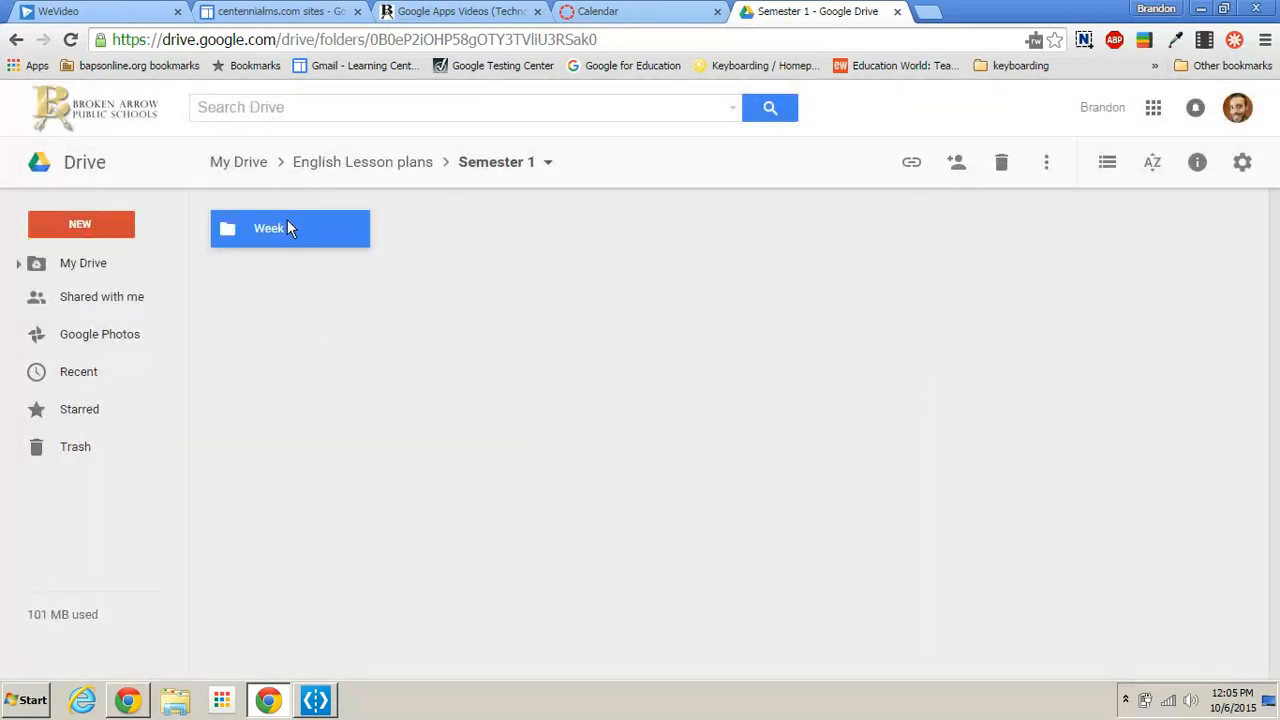
# Create a new Google Docs document in the Week 1 folder and title it "Cell Division".
pyautogui.doubleClick(287, 225)
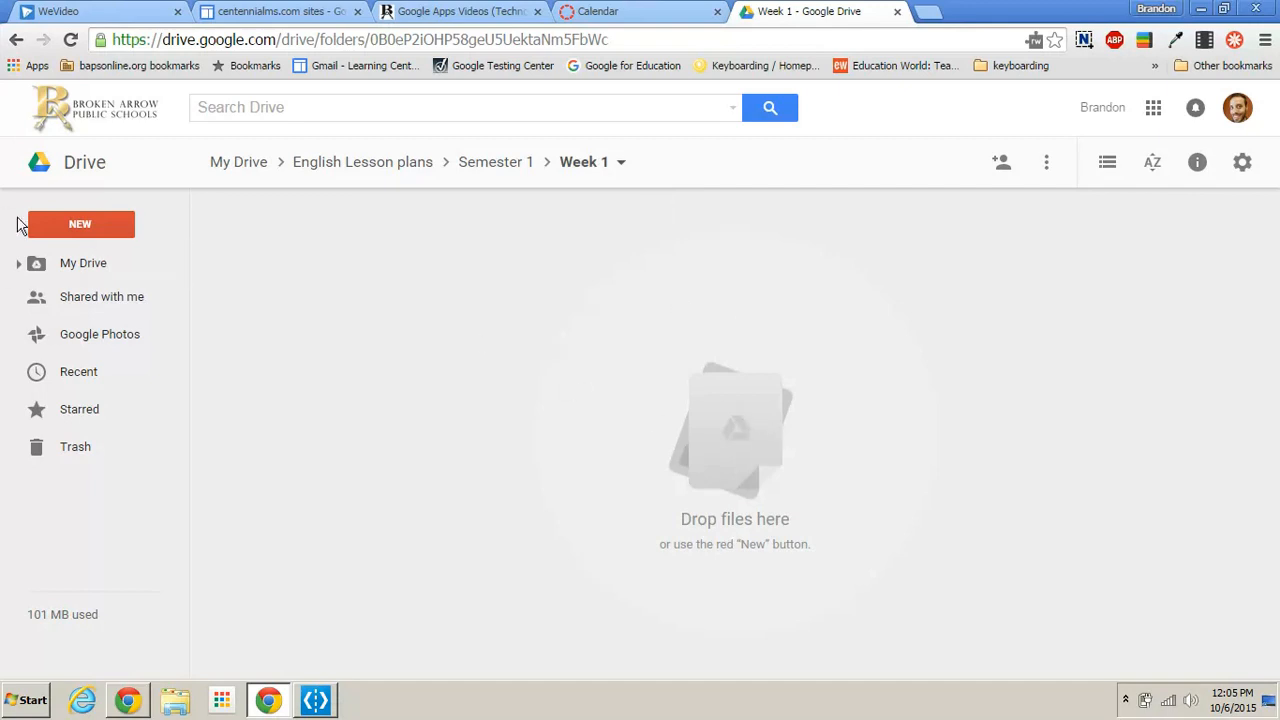
pyautogui.click(80, 226)
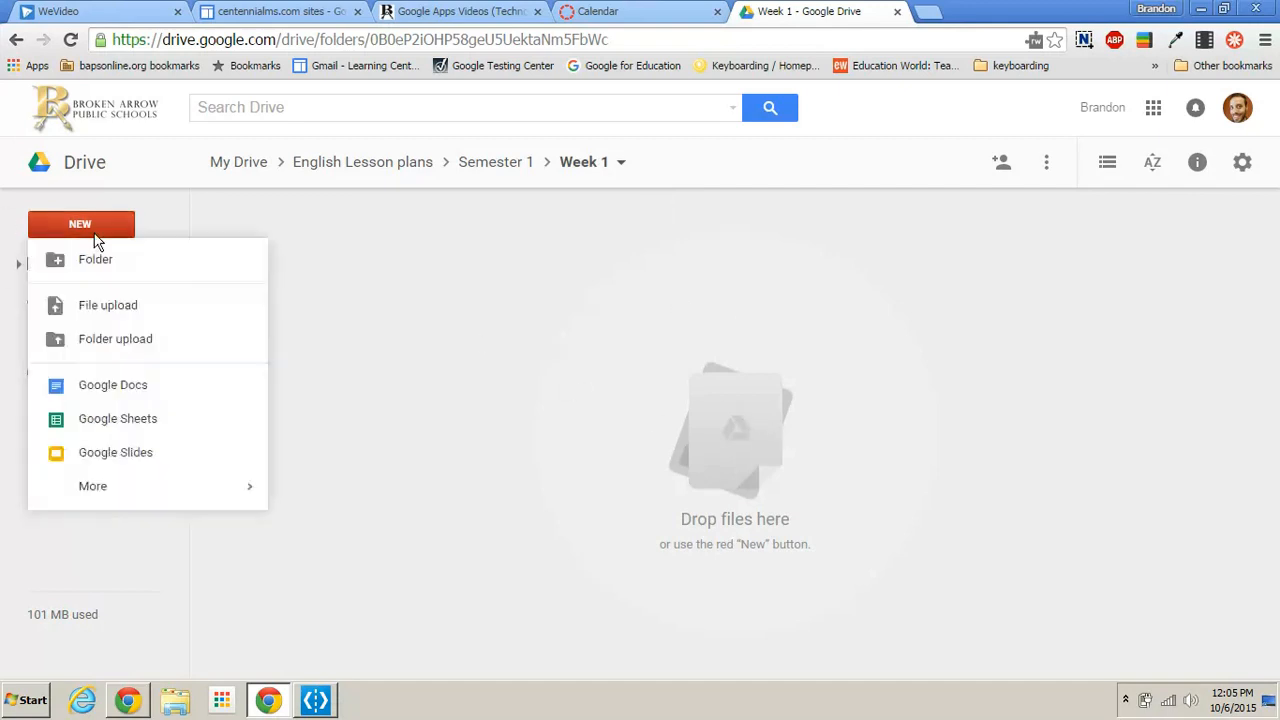
pyautogui.click(134, 393)
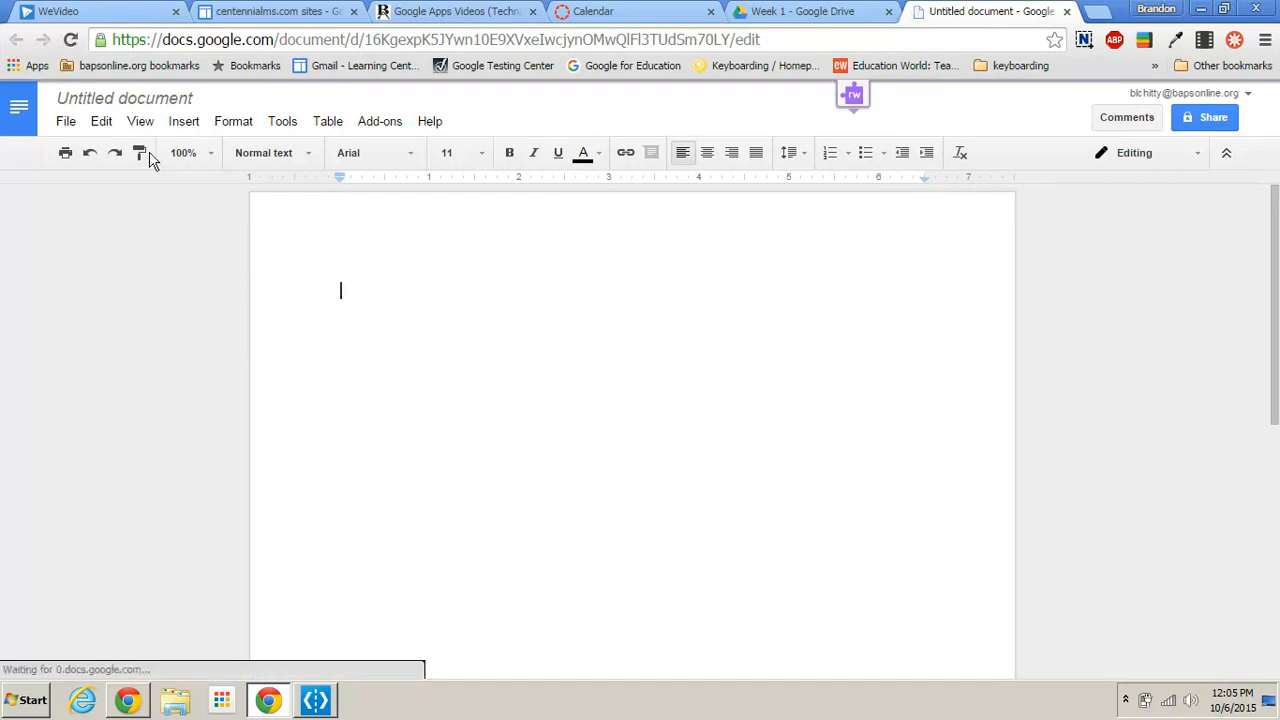
pyautogui.click(145, 99)
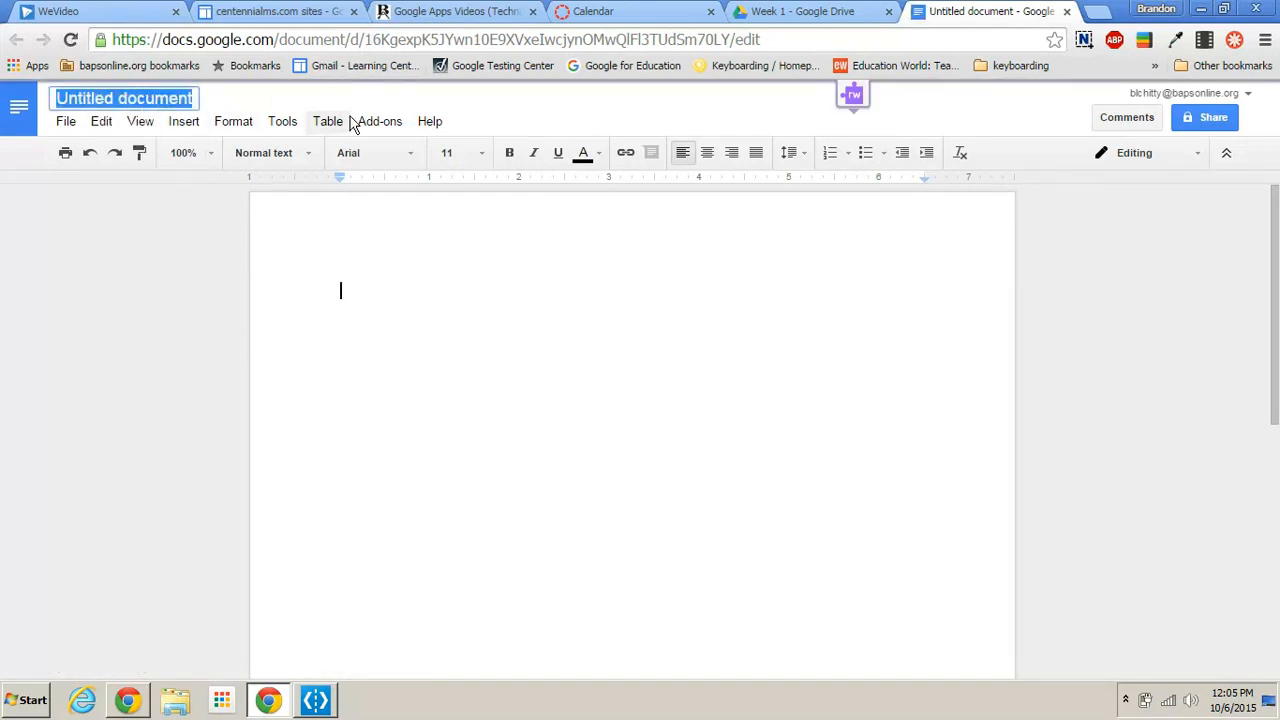
pyautogui.write('Cell Dis')
pyautogui.press('BackSpace')
pyautogui.write('vision')
pyautogui.click(467, 274)
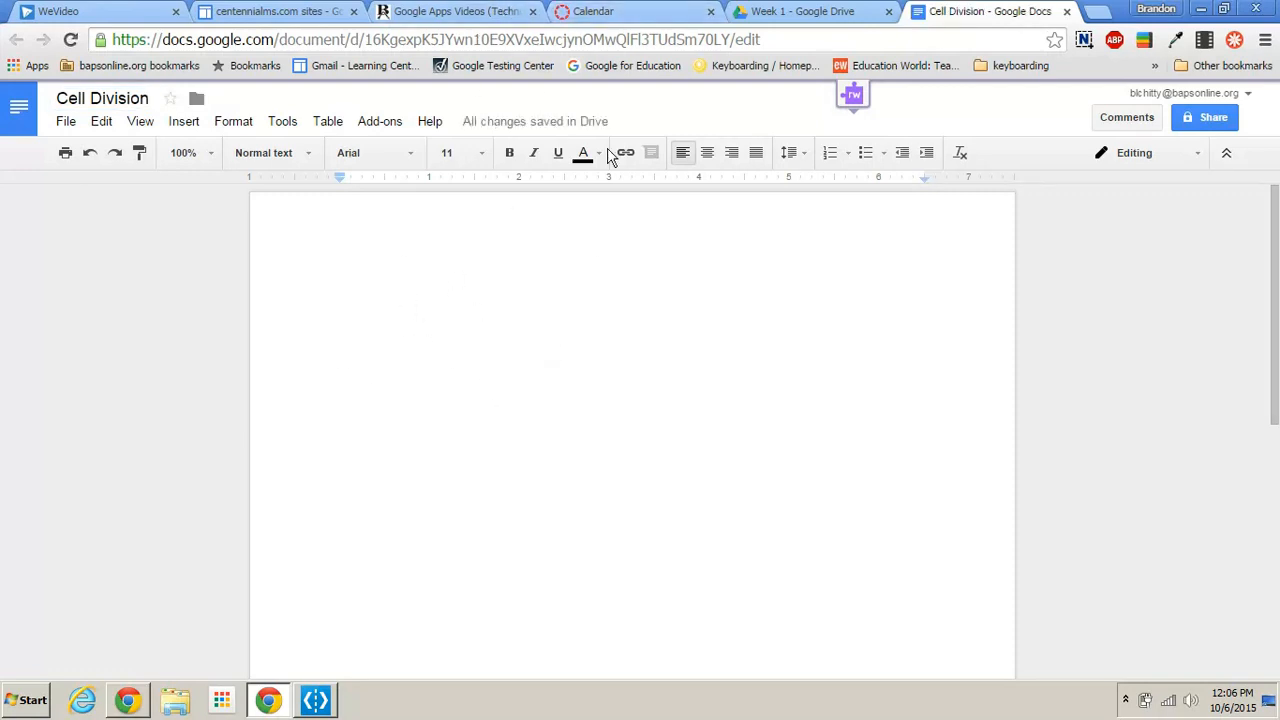
# Copy the five resource lines from the Canvas Cell Division page linked in the October 13 event into the Cell Division Google document.
pyautogui.click(592, 13)
pyautogui.click(406, 440)
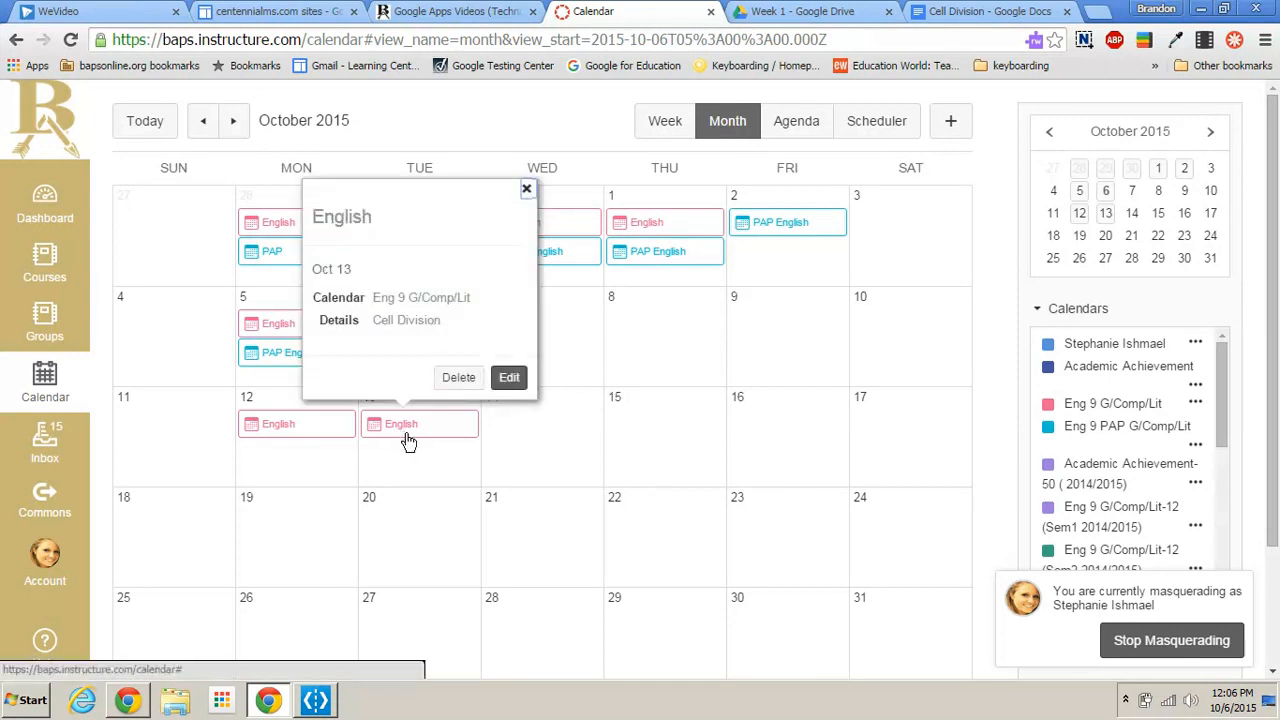
pyautogui.click(515, 382)
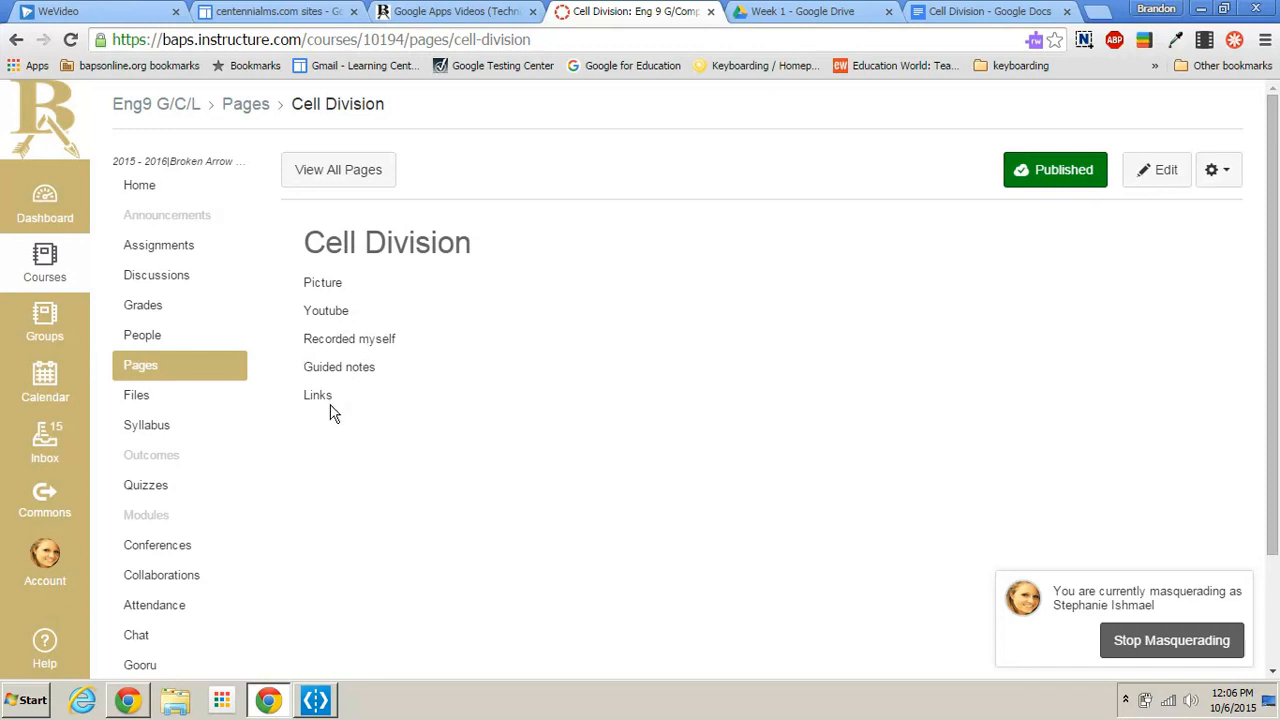
pyautogui.moveTo(346, 403); pyautogui.dragTo(301, 283)
pyautogui.hotkey('ctrl', 'c')
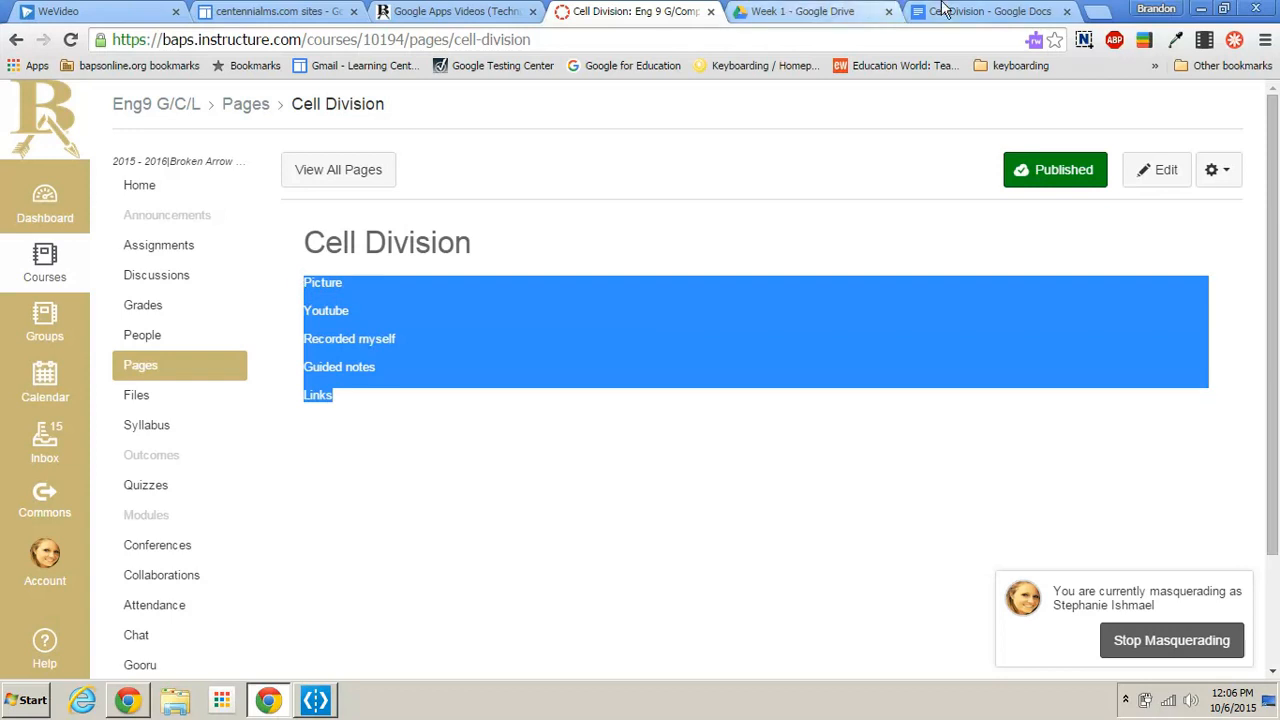
pyautogui.click(985, 11)
pyautogui.hotkey('ctrl', 'v')
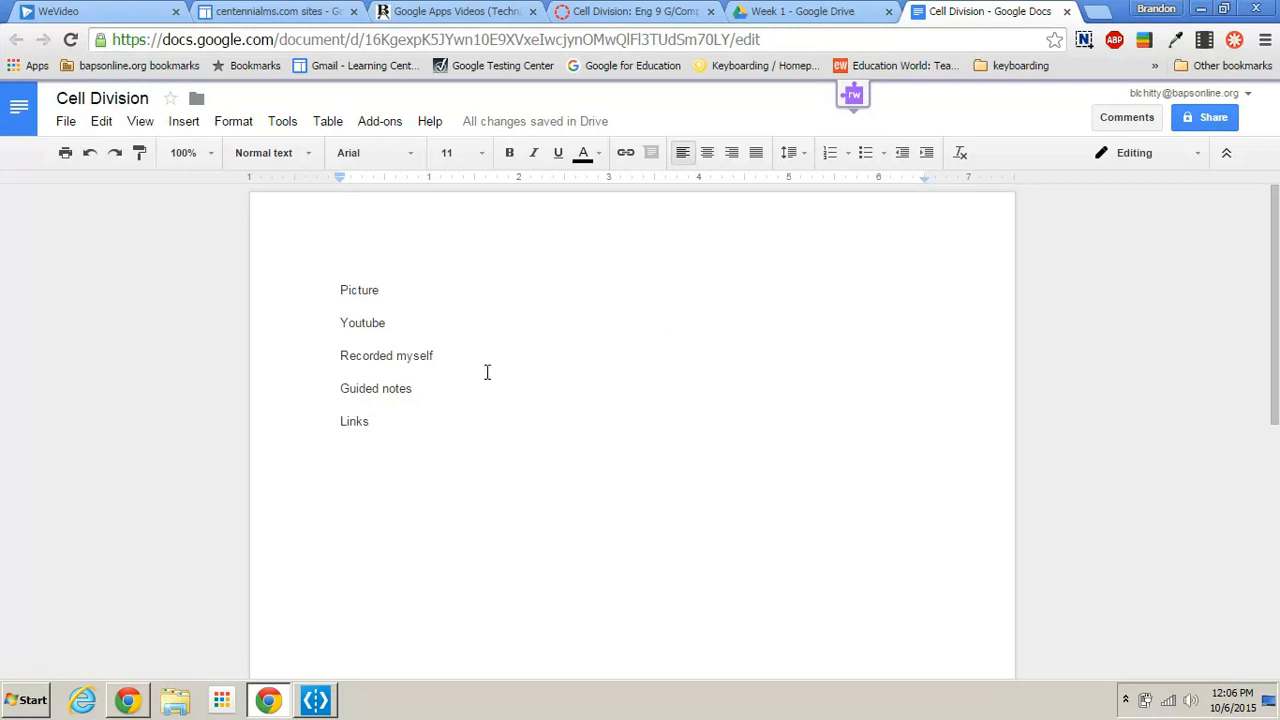
# Delete the "Recorded myself" line and its leftover blank line from the document.
pyautogui.moveTo(444, 362); pyautogui.dragTo(334, 362)
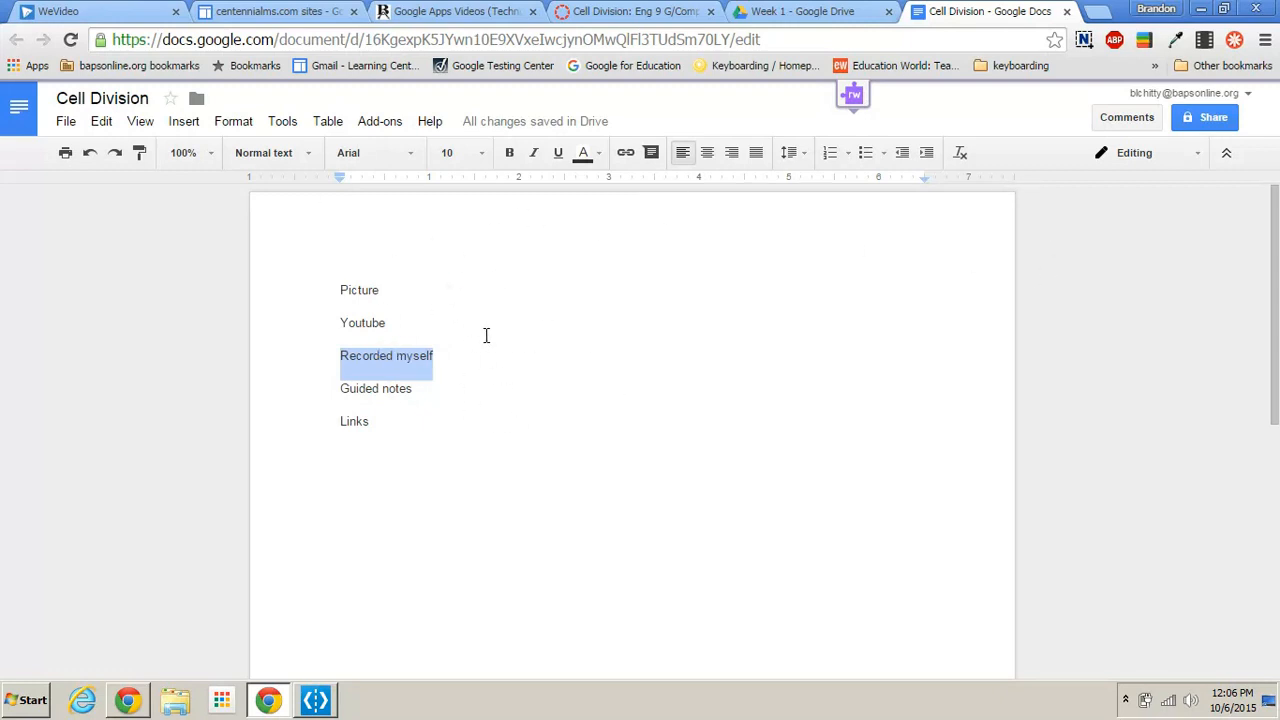
pyautogui.press('Delete')
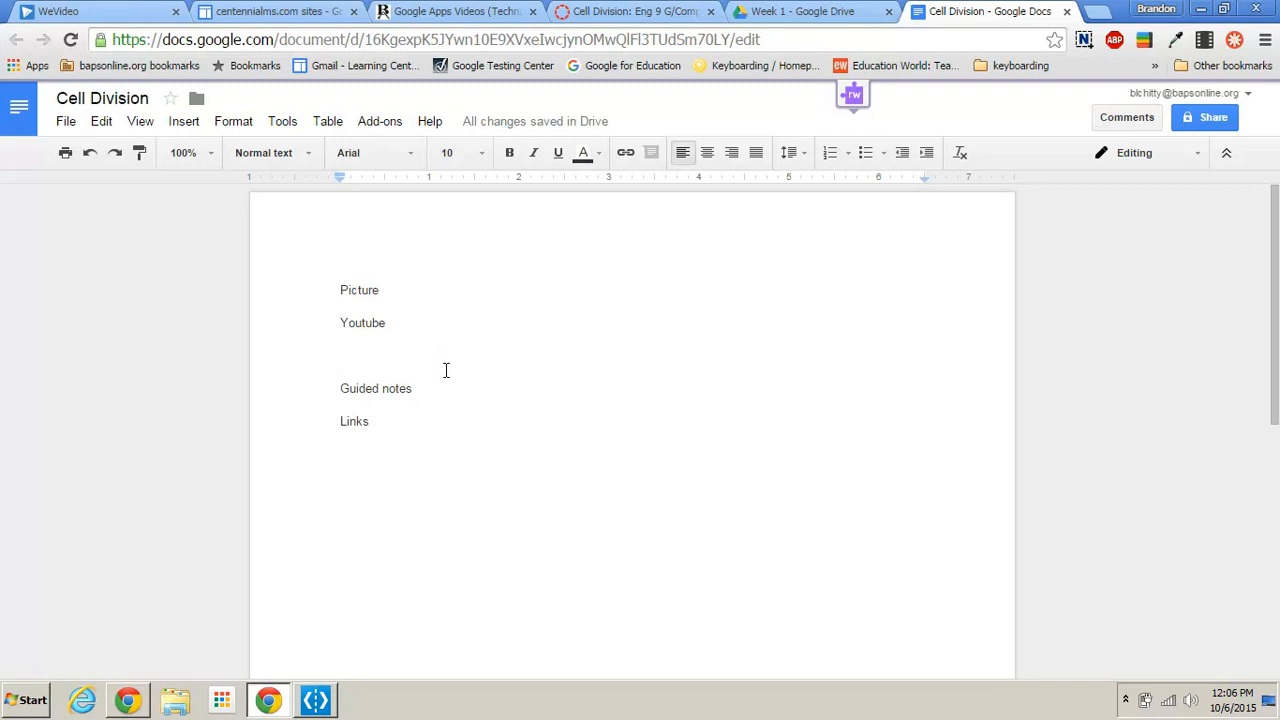
pyautogui.press('BackSpace')
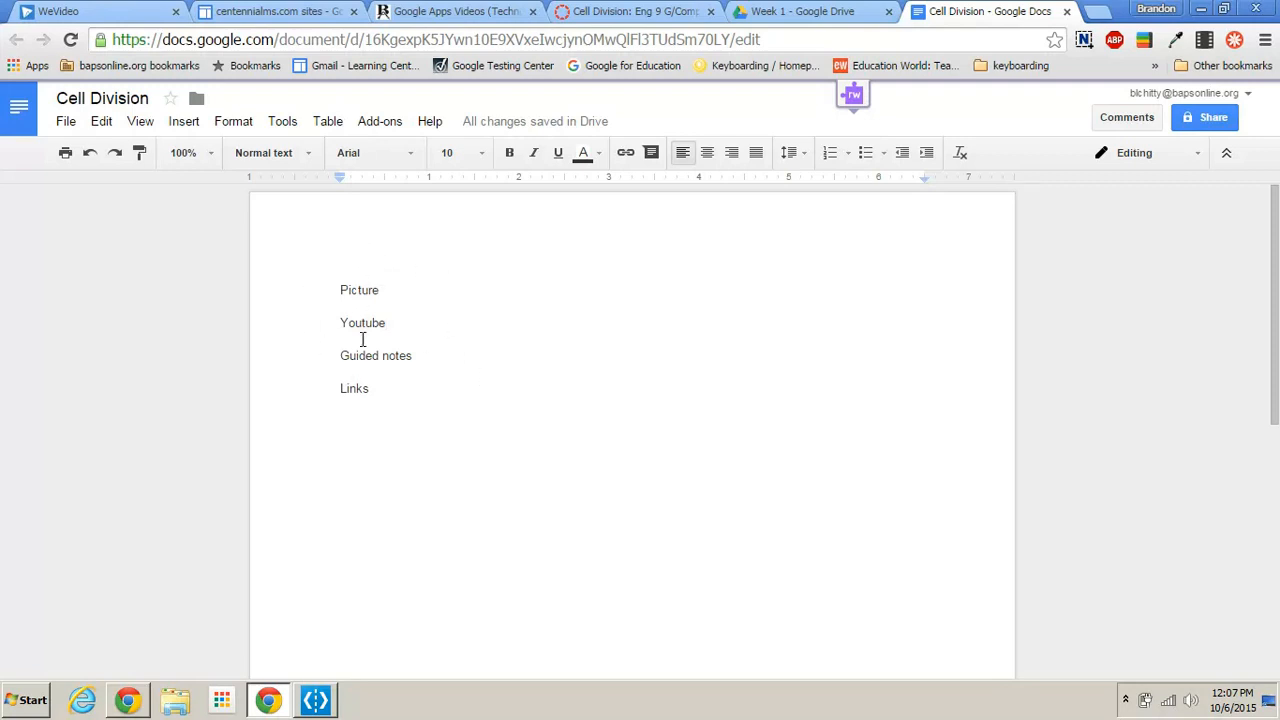
# Turn on link sharing for the Cell Division document.
pyautogui.click(665, 10)
pyautogui.click(952, 11)
pyautogui.click(1214, 120)
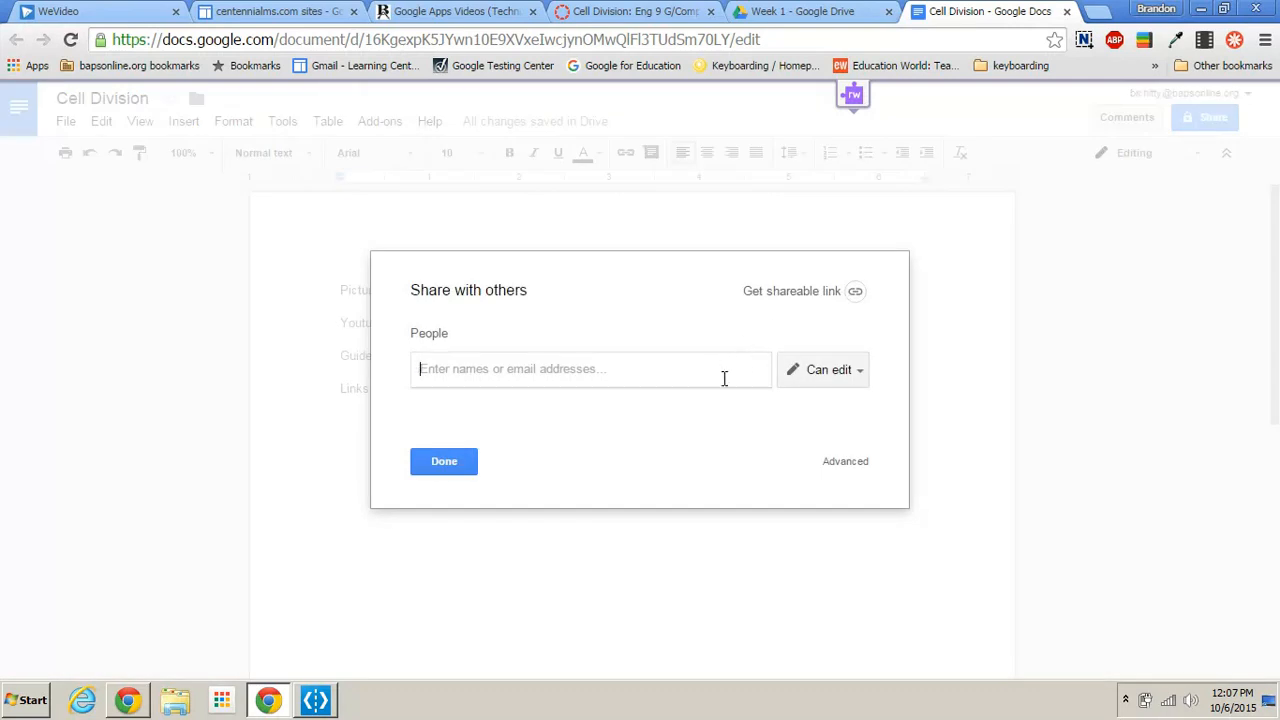
pyautogui.click(822, 294)
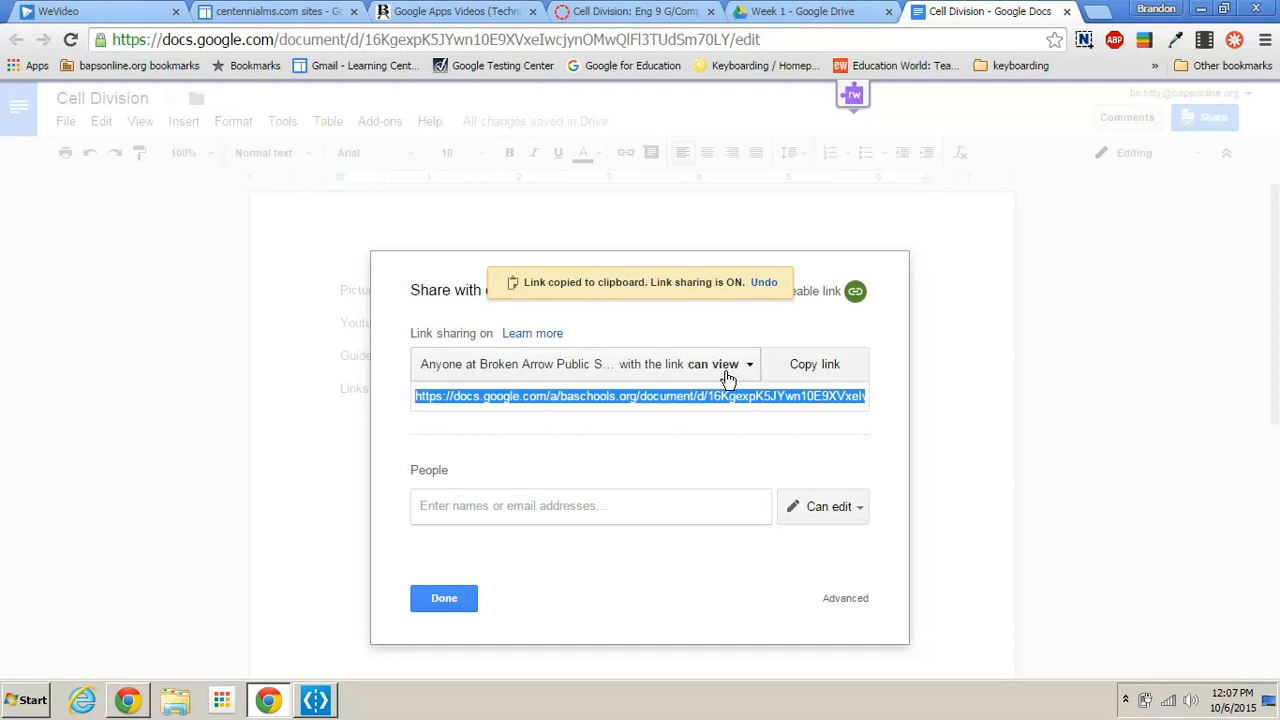
# Set the document's link sharing to "On - Anyone with the link" with view access and copy the link.
pyautogui.click(672, 366)
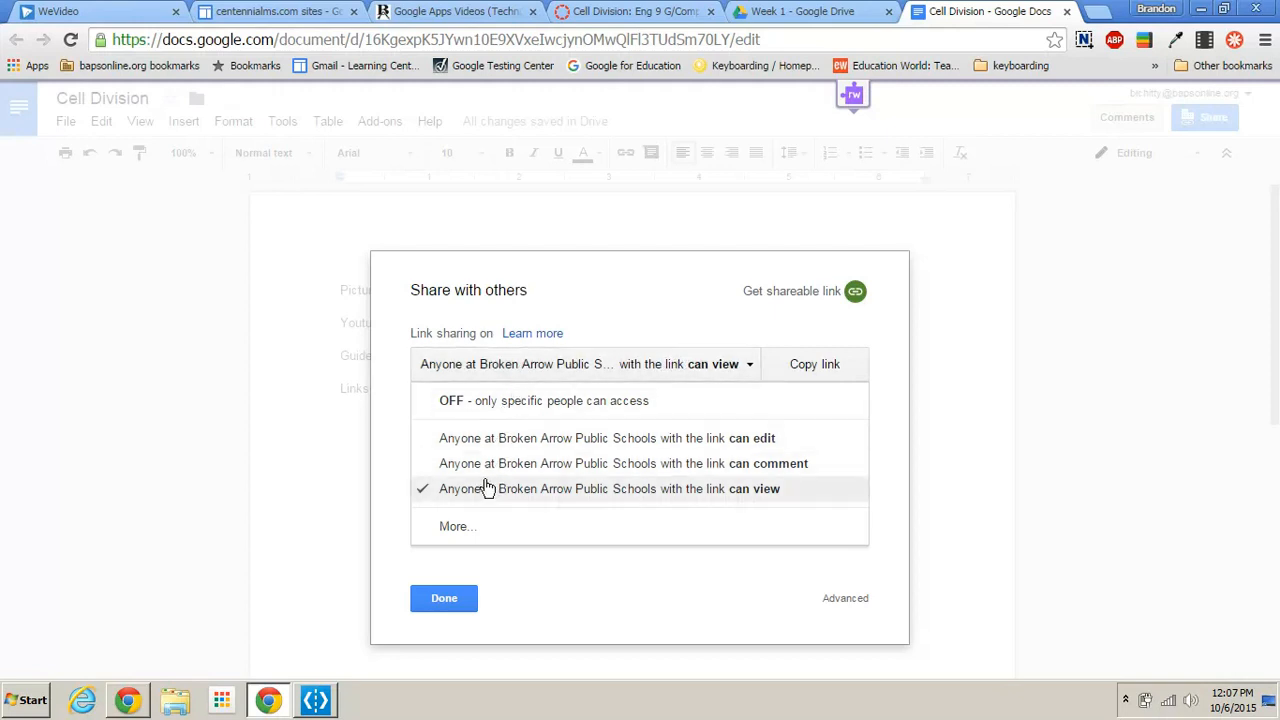
pyautogui.click(448, 528)
pyautogui.click(436, 285)
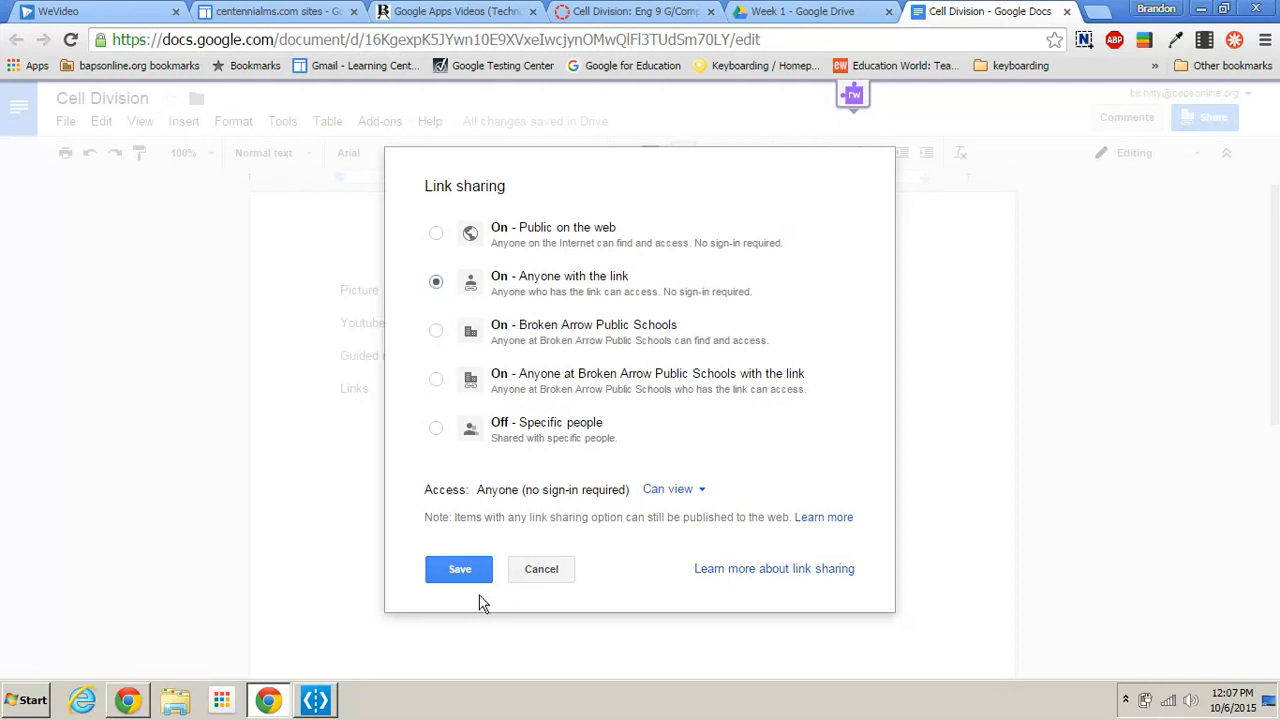
pyautogui.click(475, 568)
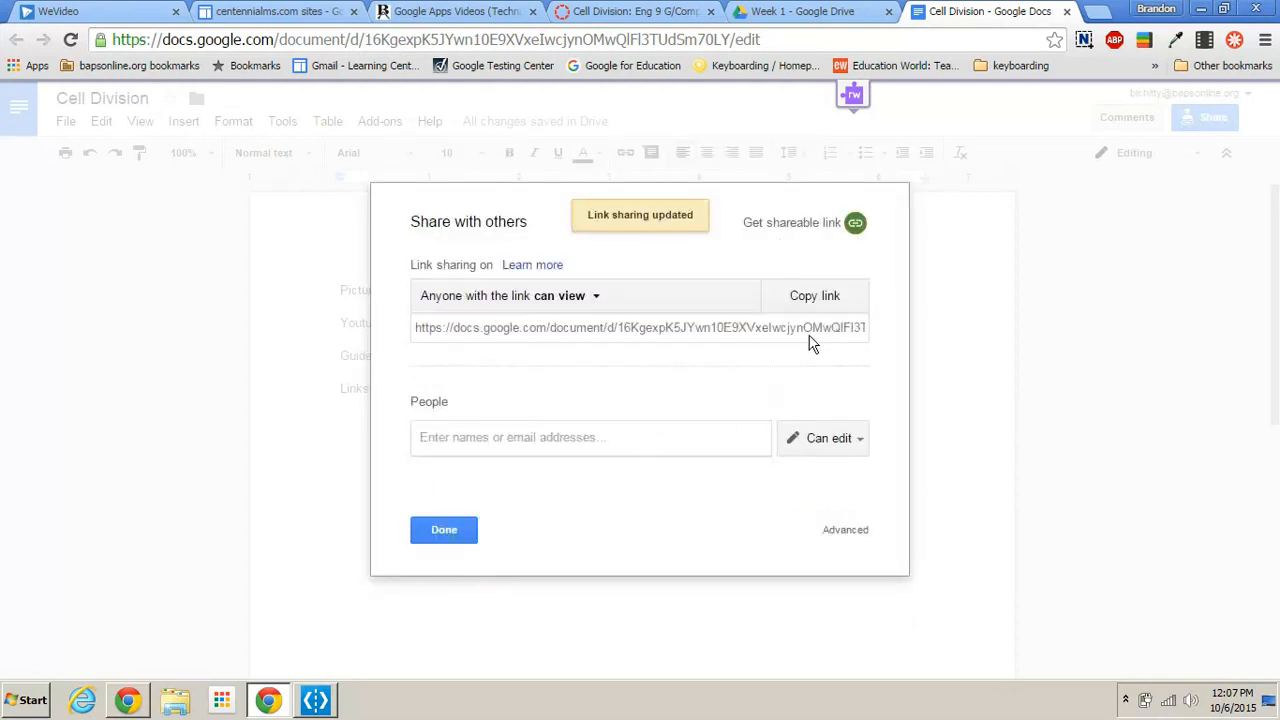
pyautogui.click(815, 297)
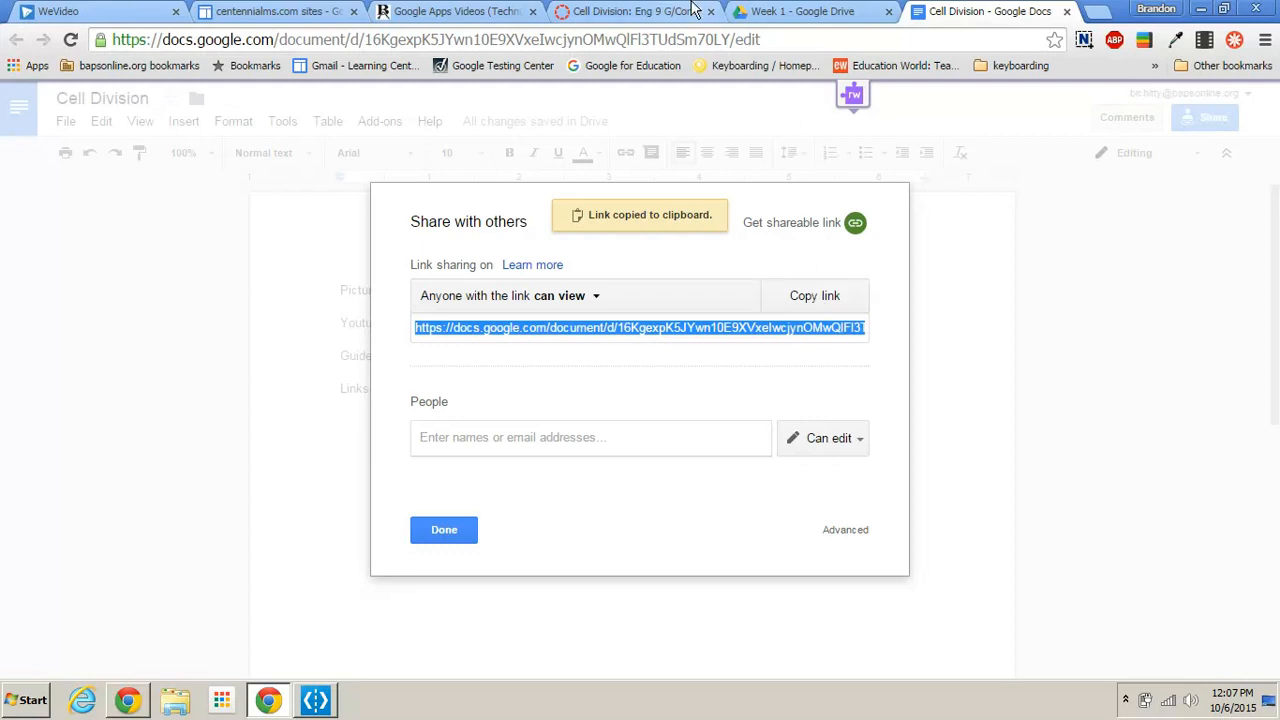
# Start a Canvas calendar event titled "English" on October 14, 2015 in the Eng 9 G/Comp/Lit calendar and open its full editing page.
pyautogui.click(635, 11)
pyautogui.click(68, 393)
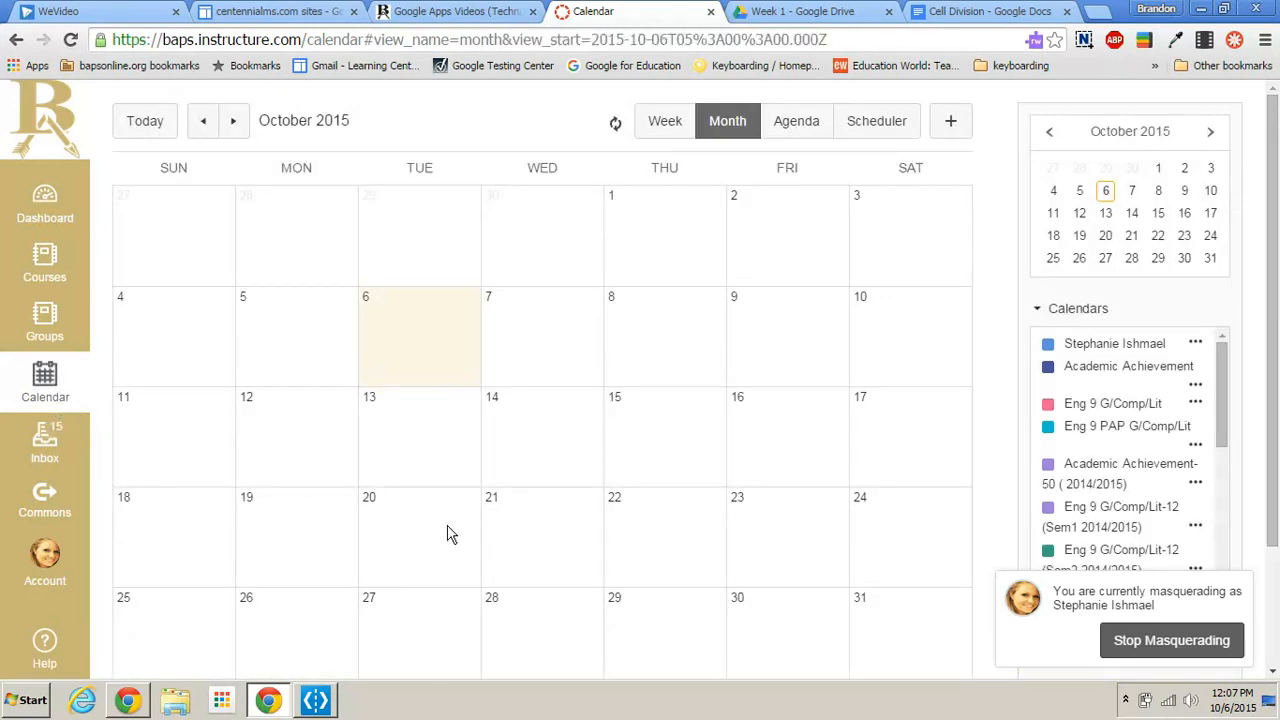
pyautogui.click(537, 438)
pyautogui.click(570, 286)
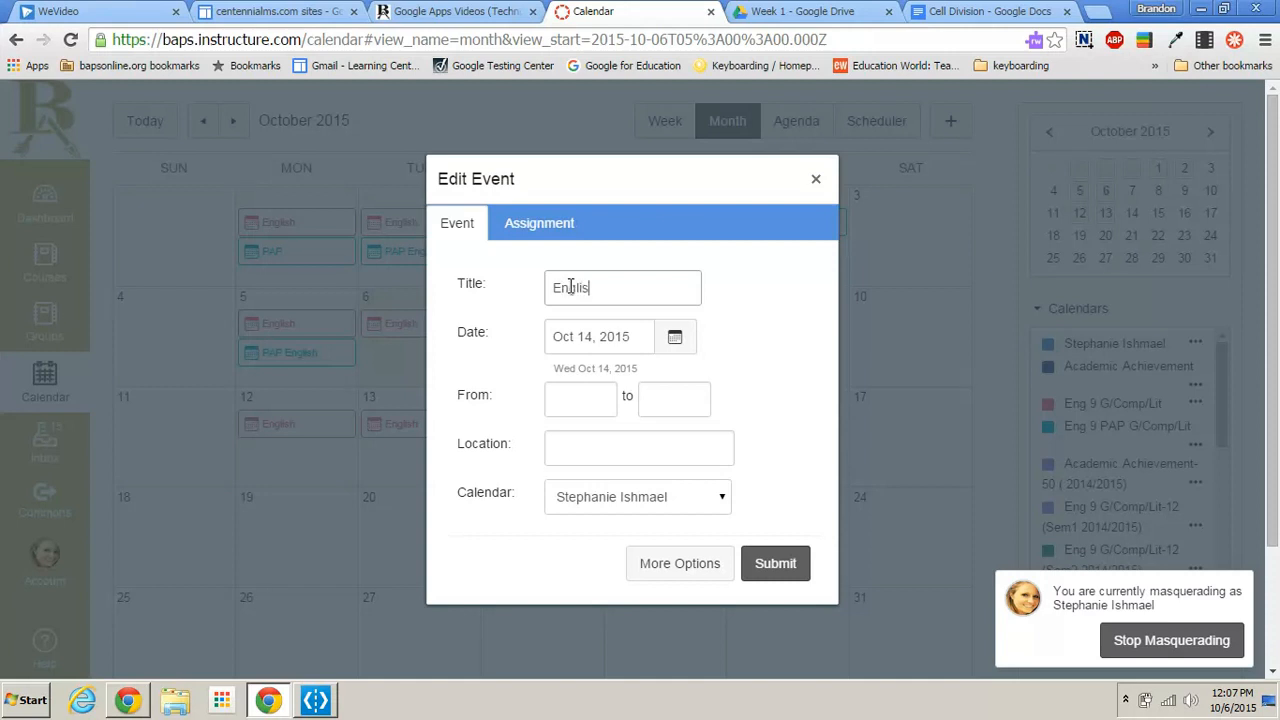
pyautogui.click(711, 497)
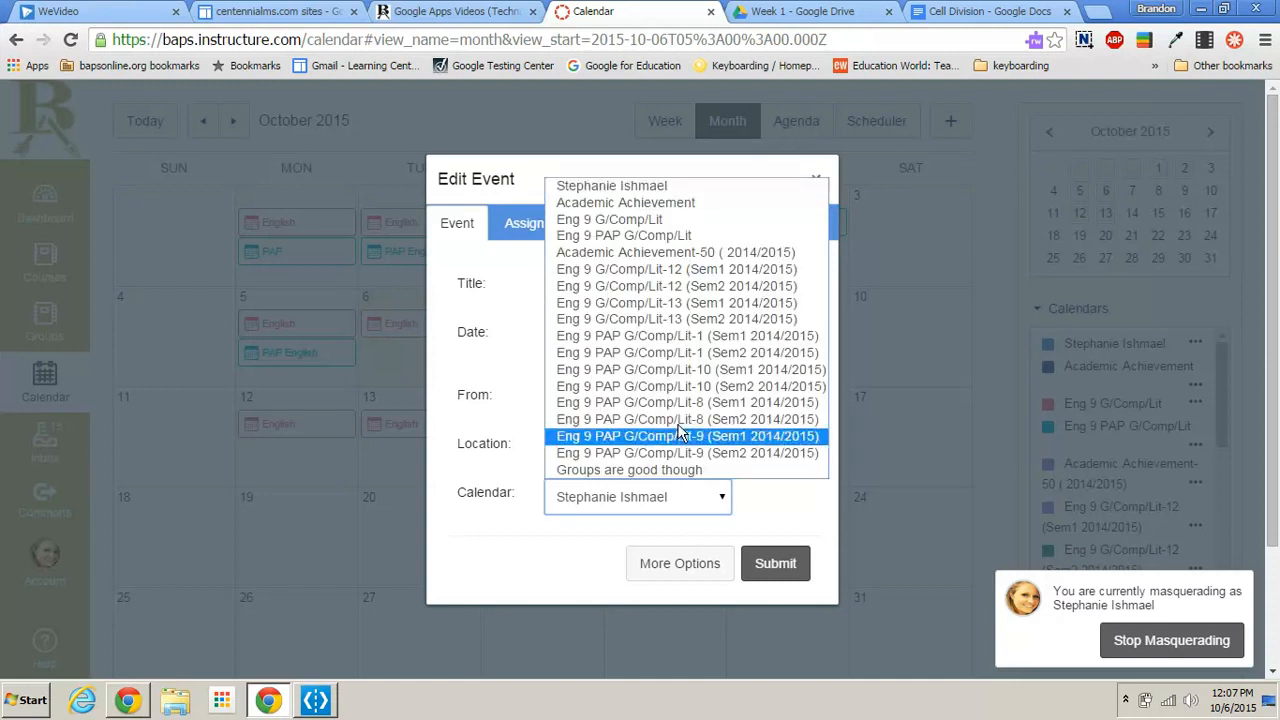
pyautogui.click(695, 218)
pyautogui.click(698, 563)
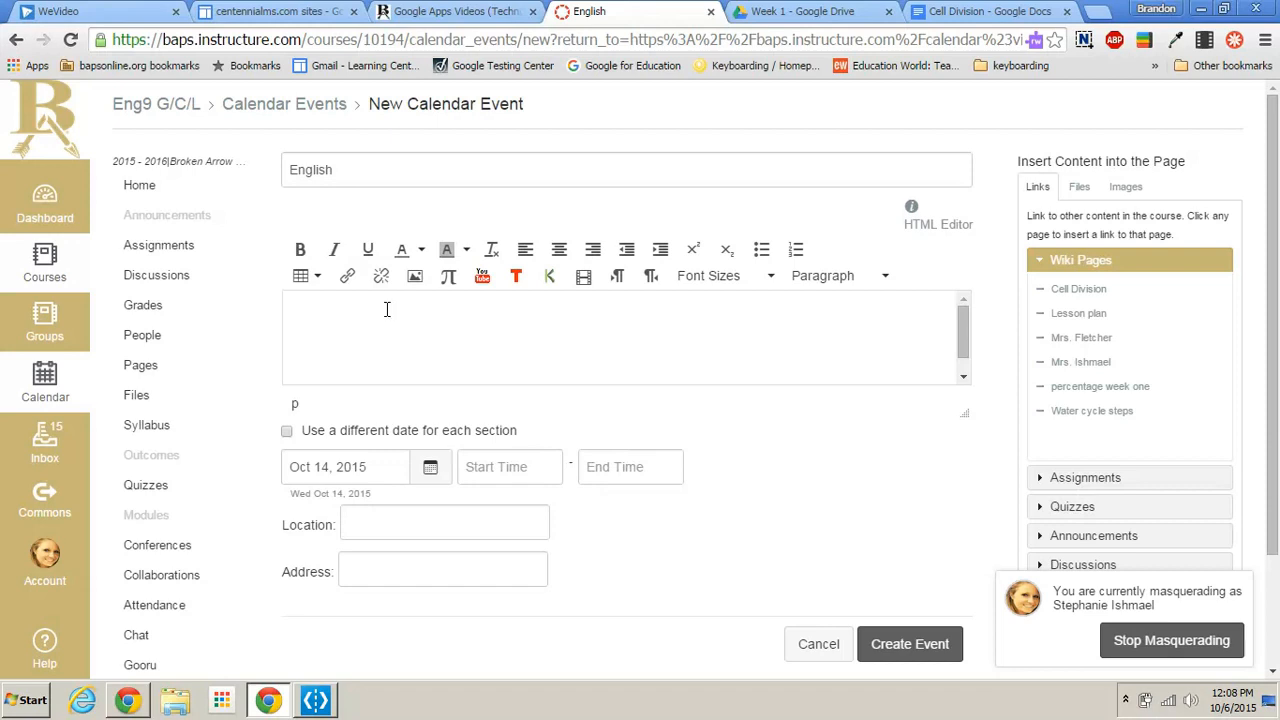
# Enter "Cell Divison" as the event description, link it to the copied Google document URL, and create the event.
pyautogui.click(343, 310)
pyautogui.moveTo(366, 314); pyautogui.dragTo(288, 310)
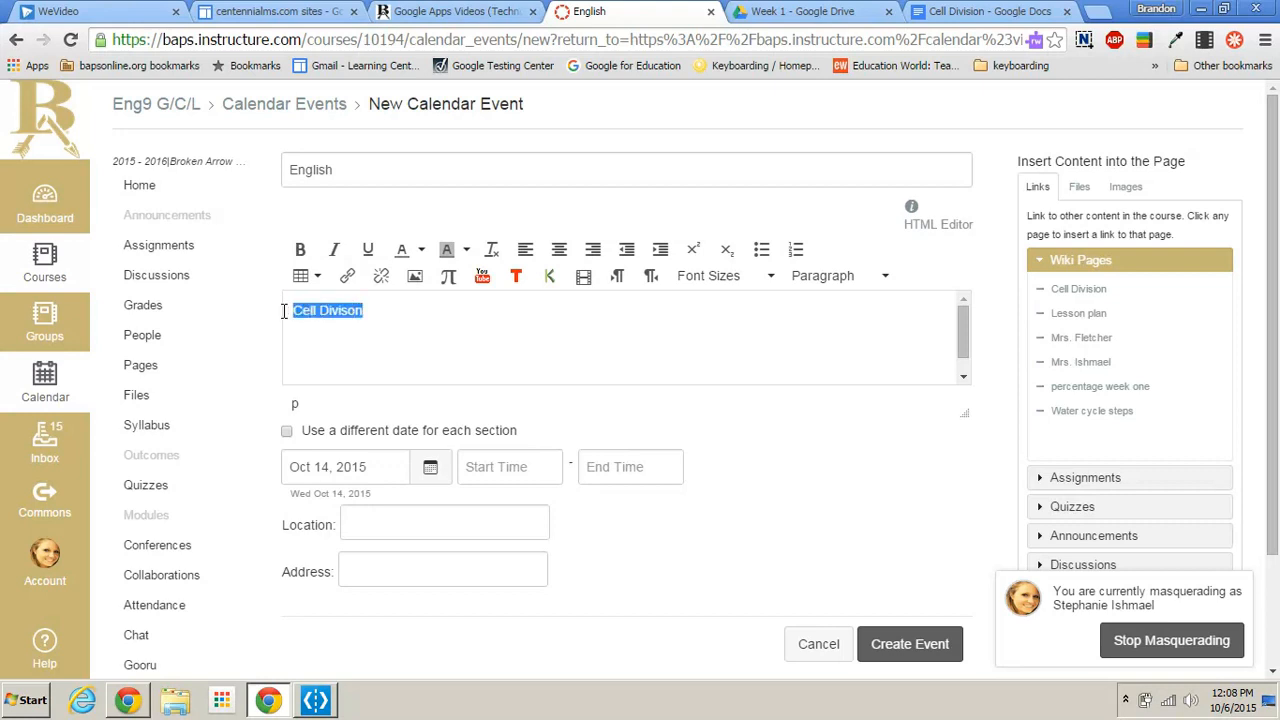
pyautogui.click(342, 278)
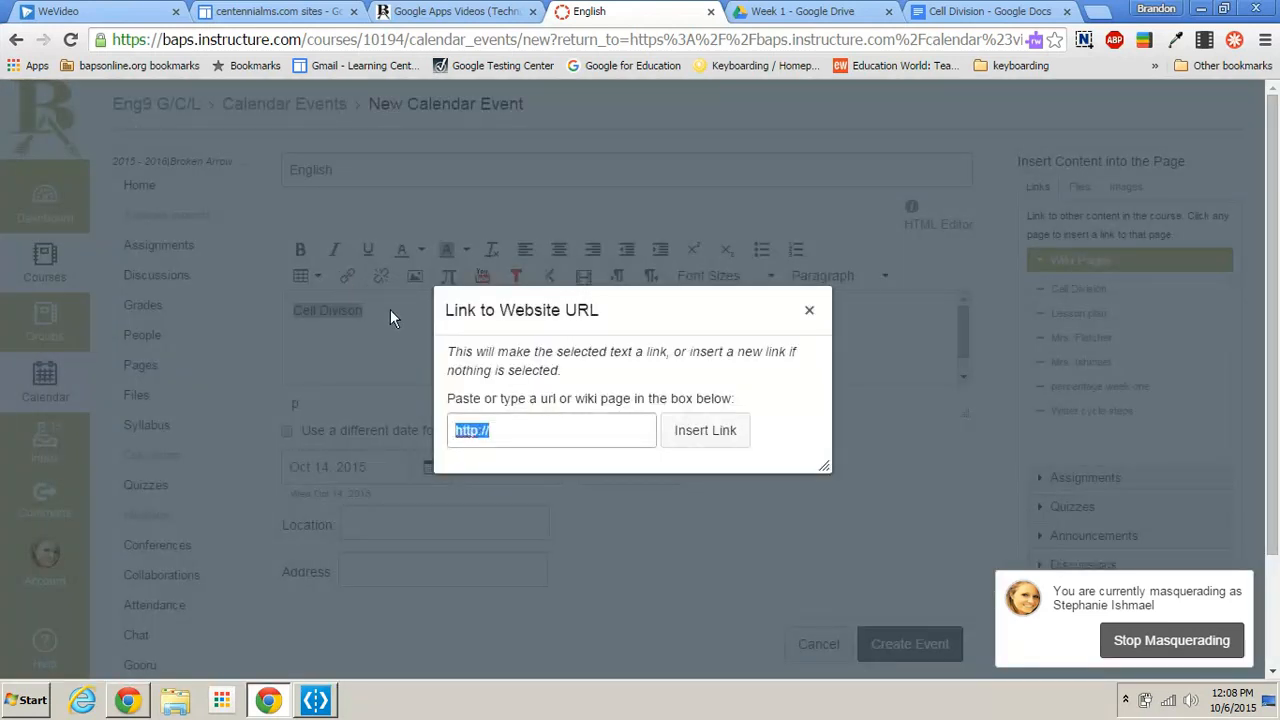
pyautogui.hotkey('ctrl', 'v')
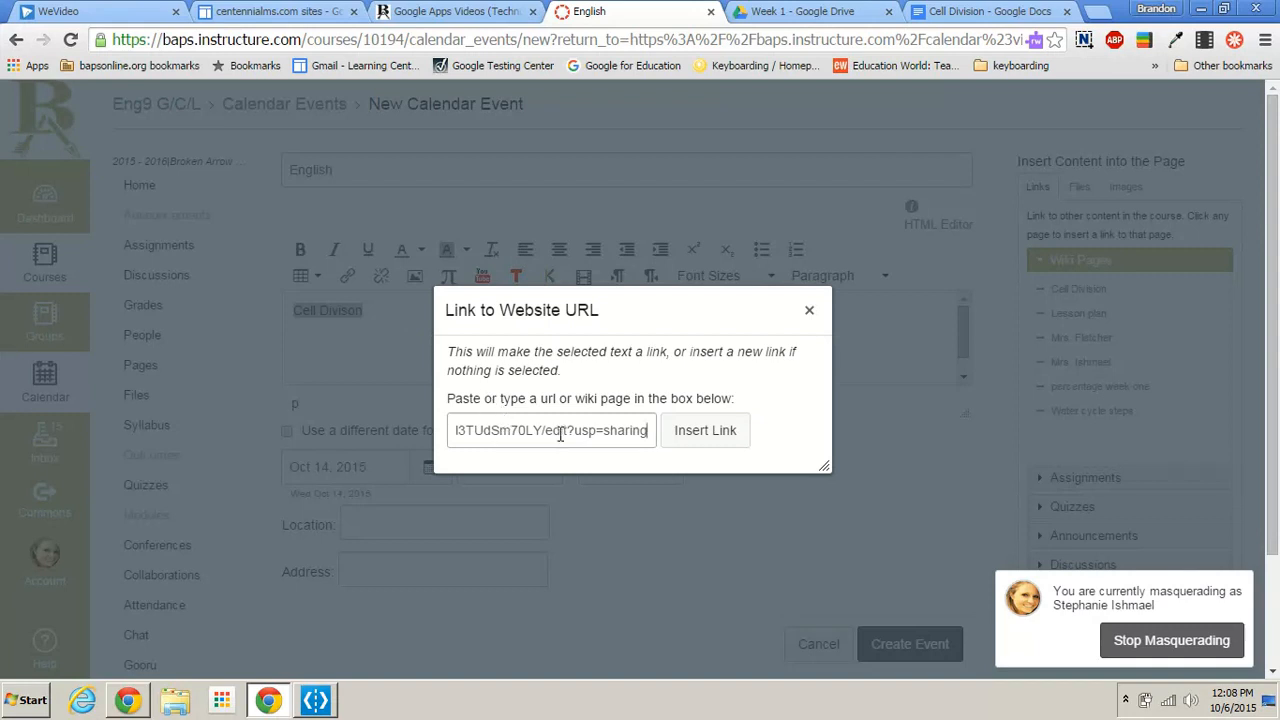
pyautogui.click(730, 447)
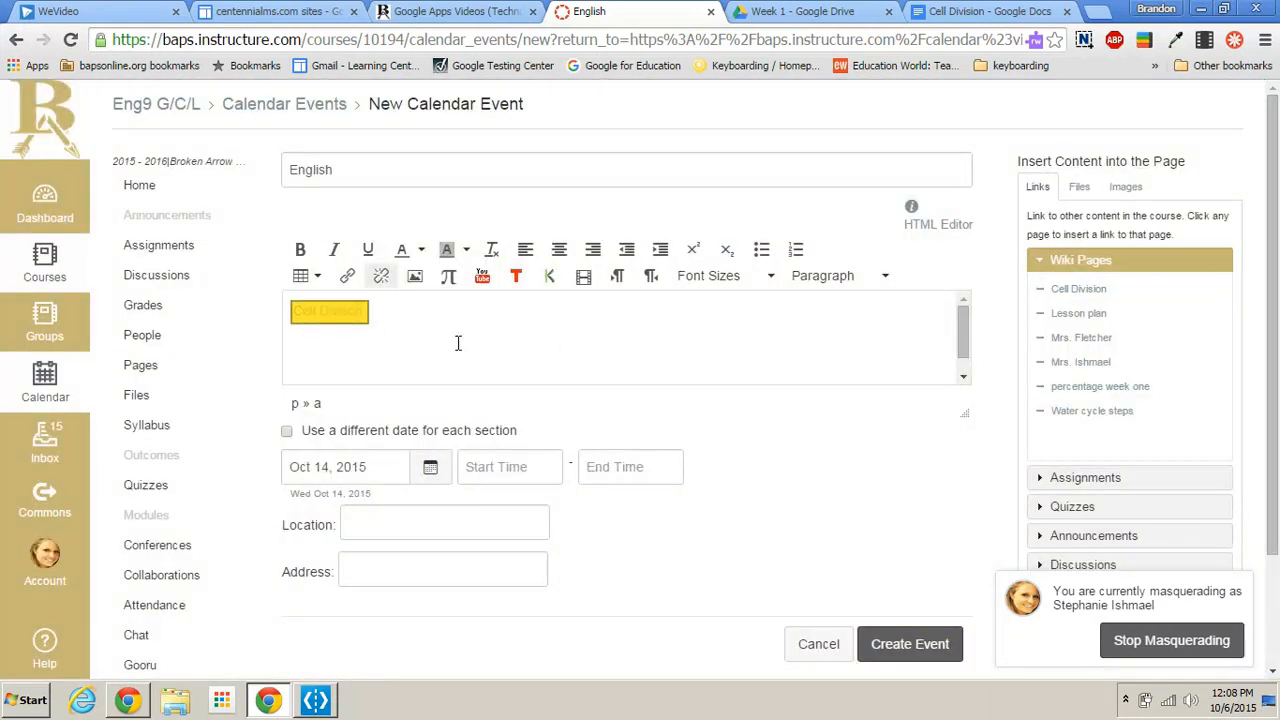
pyautogui.click(940, 644)
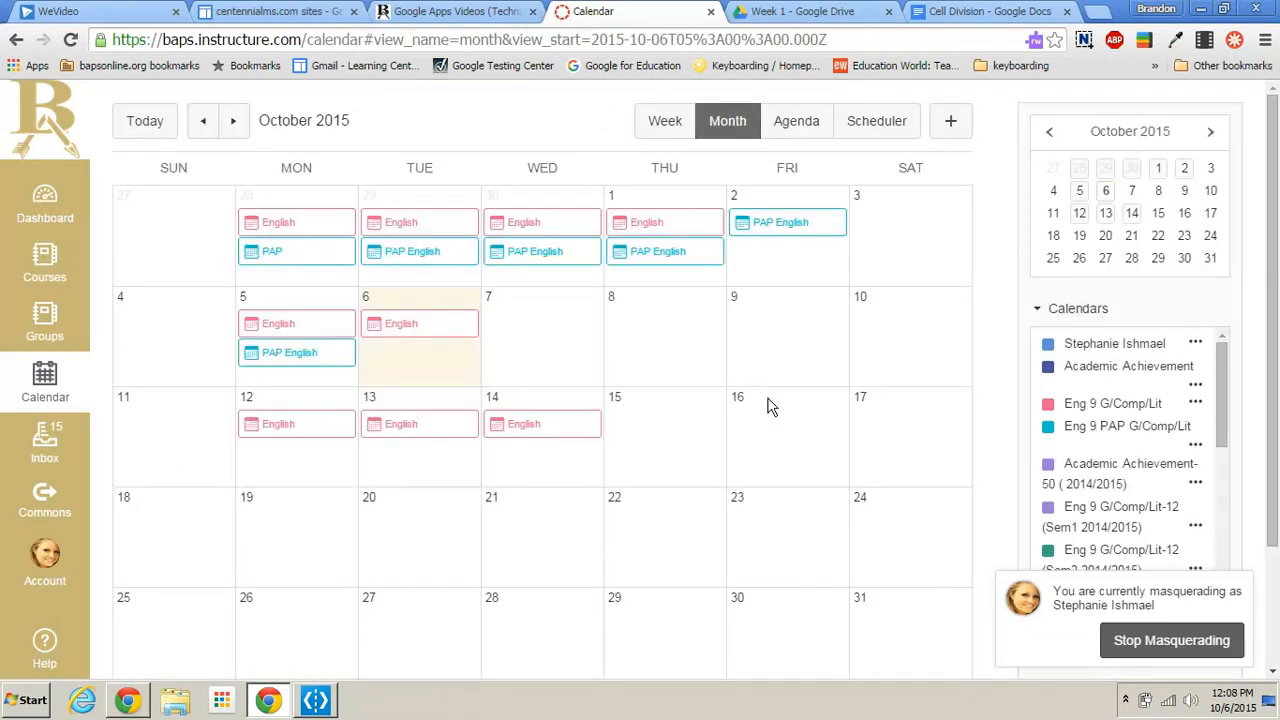
# Move the October 14 English event to October 13 and check the details of both events on that day.
pyautogui.click(405, 434)
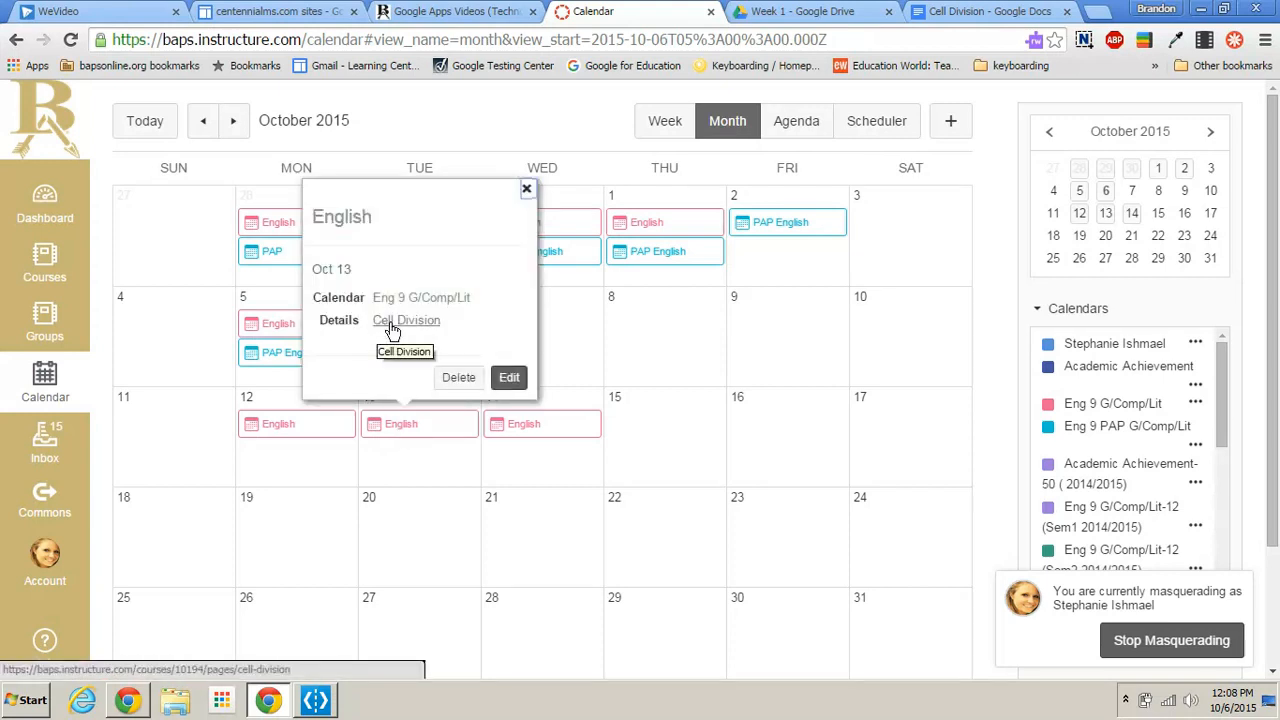
pyautogui.click(521, 430)
pyautogui.moveTo(522, 426); pyautogui.dragTo(400, 458)
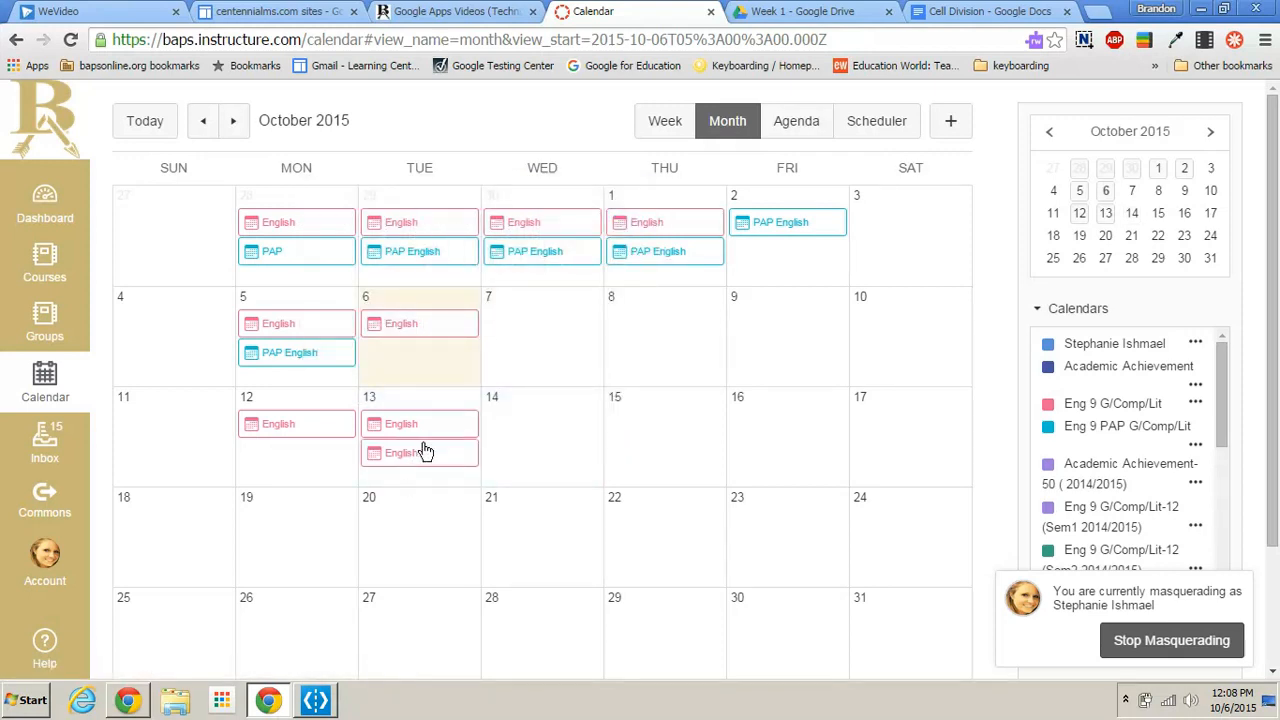
pyautogui.click(421, 459)
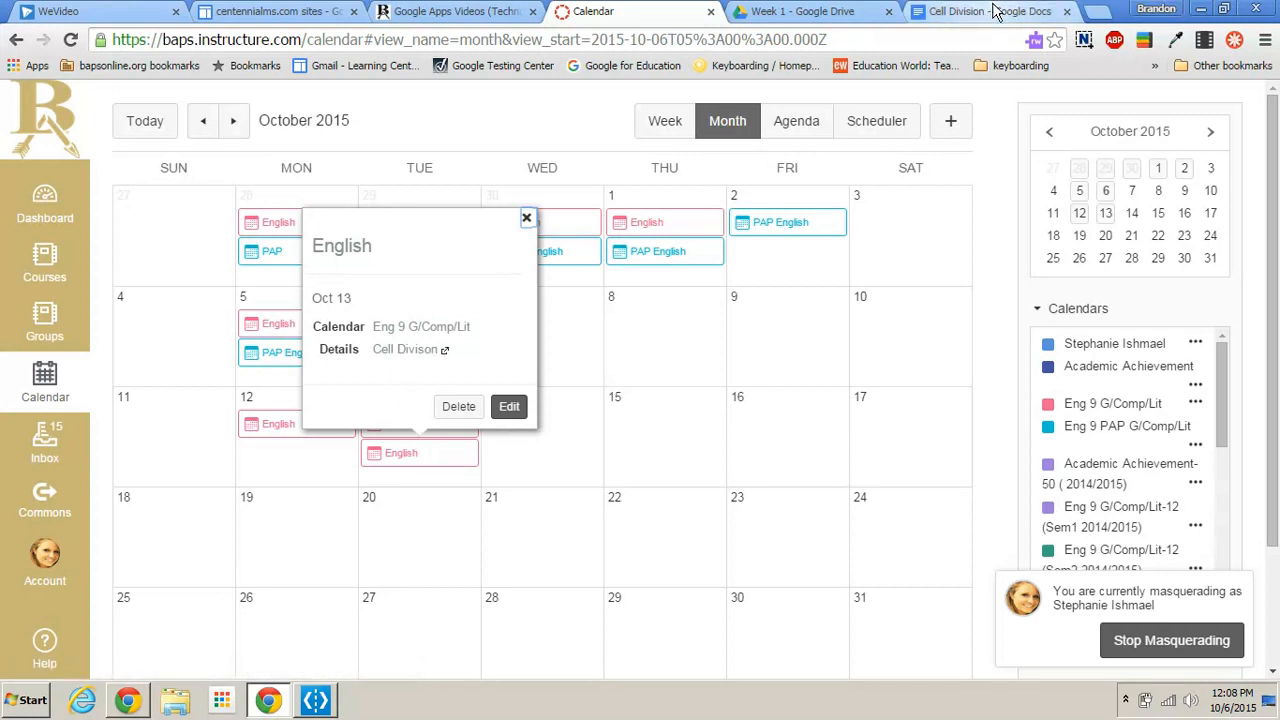
pyautogui.click(585, 427)
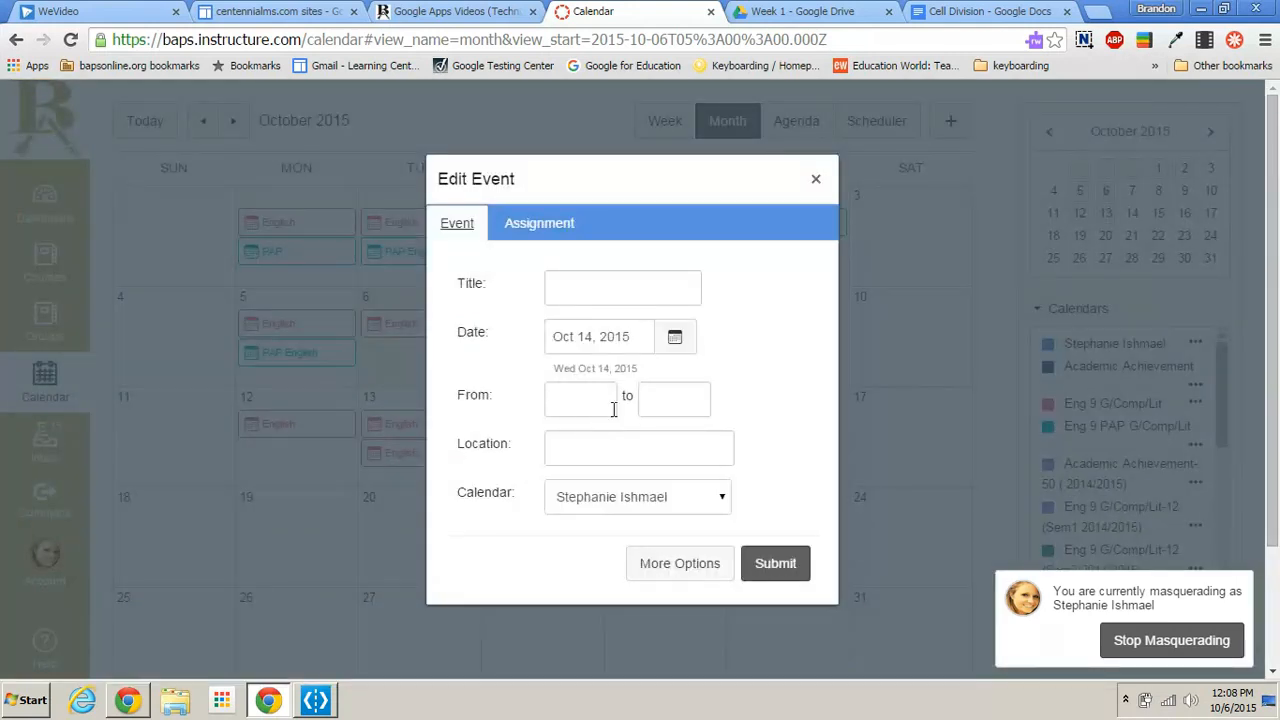
pyautogui.click(817, 179)
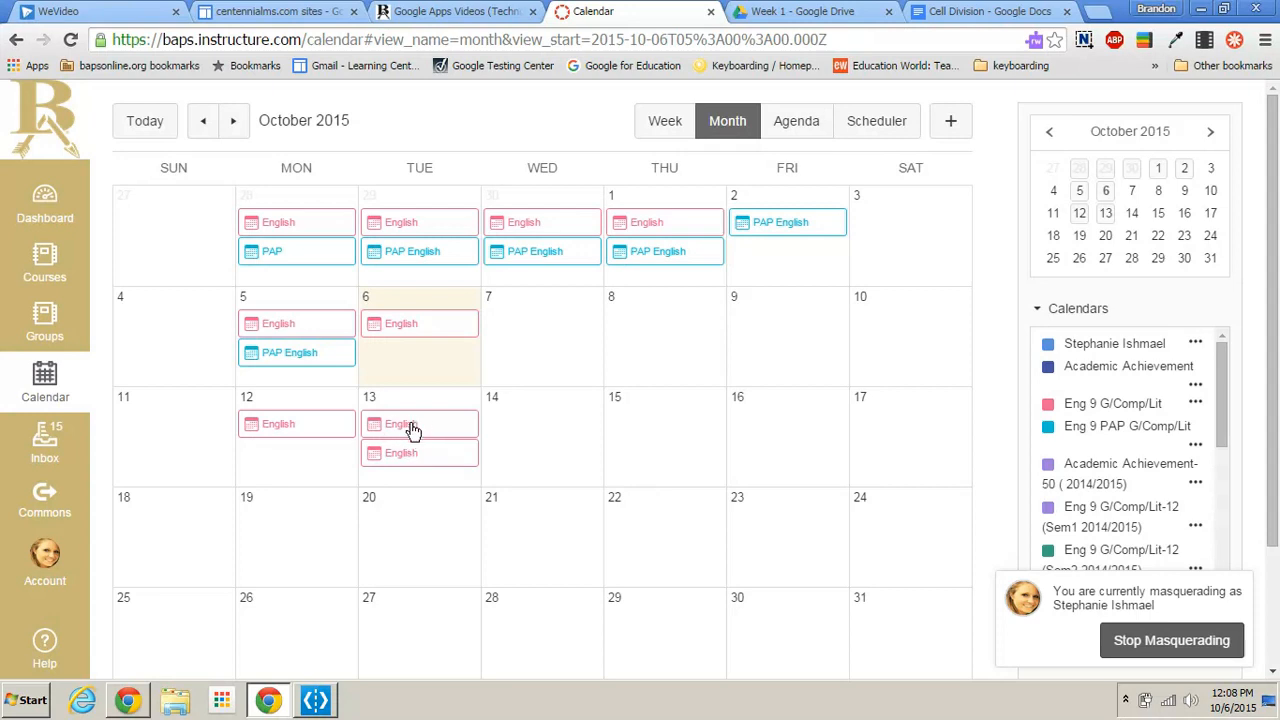
pyautogui.moveTo(411, 429)
pyautogui.click(826, 12)
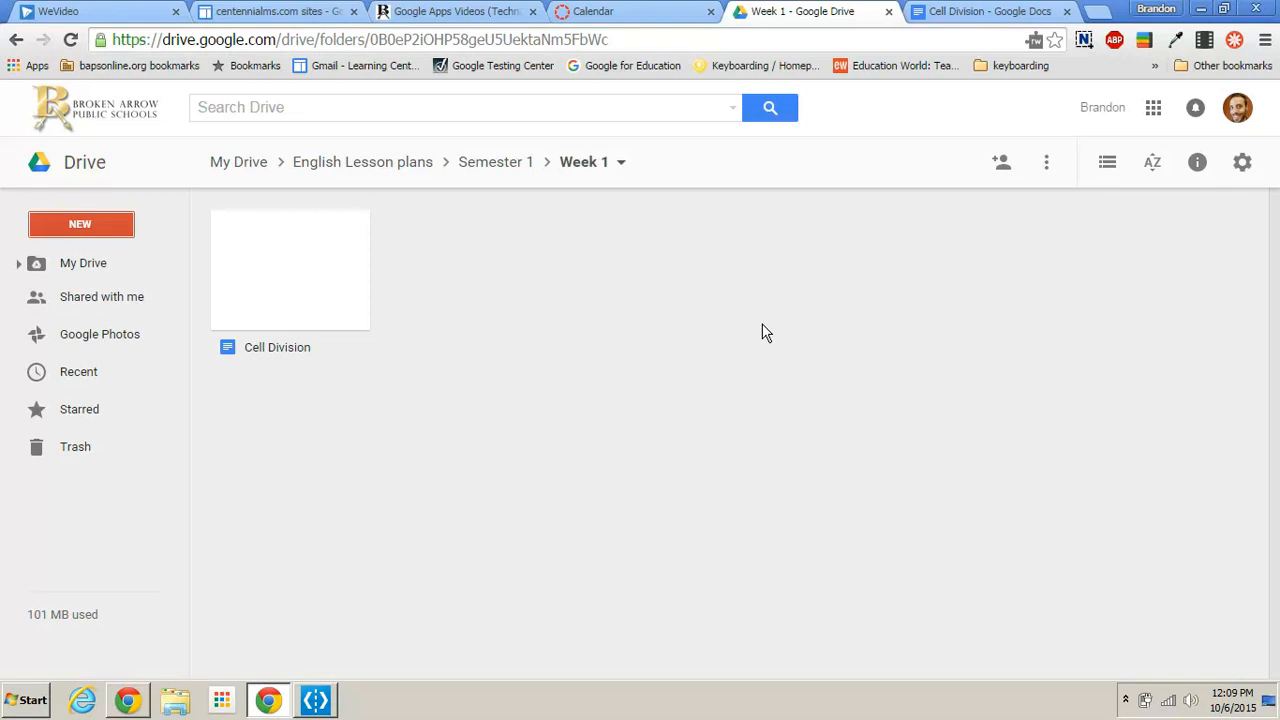
pyautogui.hotkey('ctrl', 'shift', 'Tab')
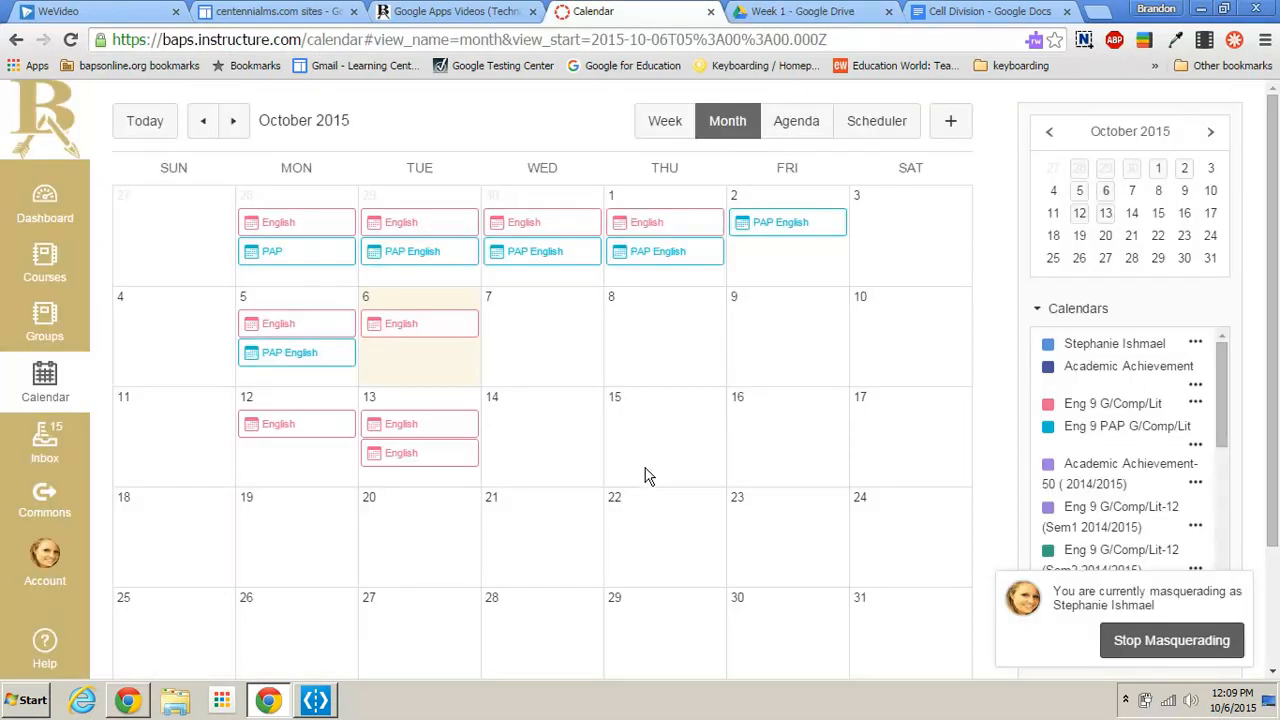